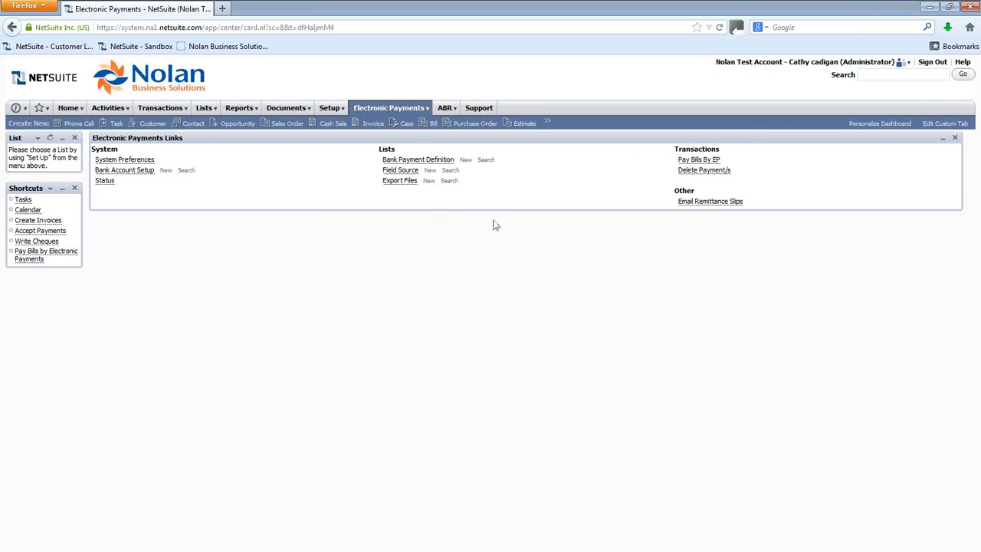
# Step: Open the Payments Account record in Electronic Payments Bank Account Setup for editing
pyautogui.moveTo(408, 110)
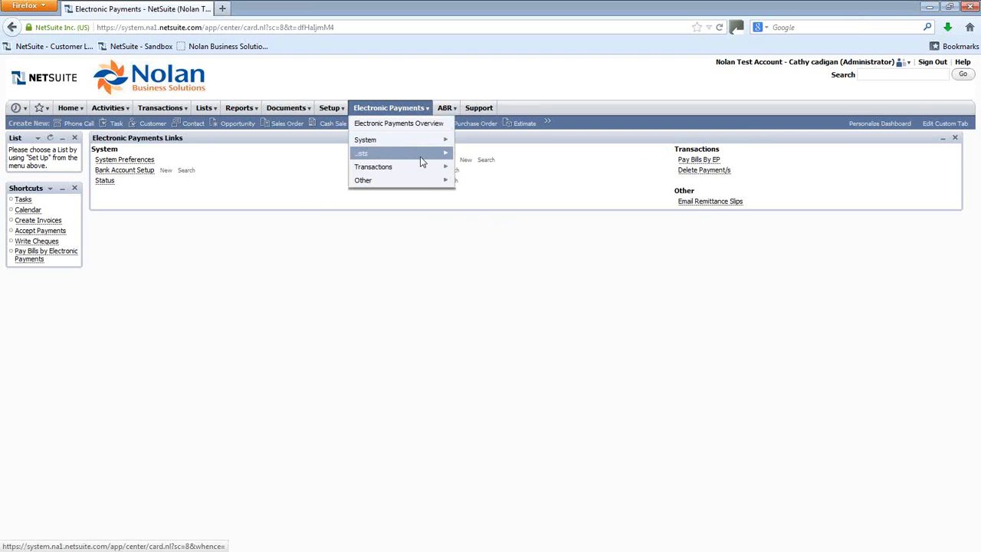
pyautogui.moveTo(427, 177)
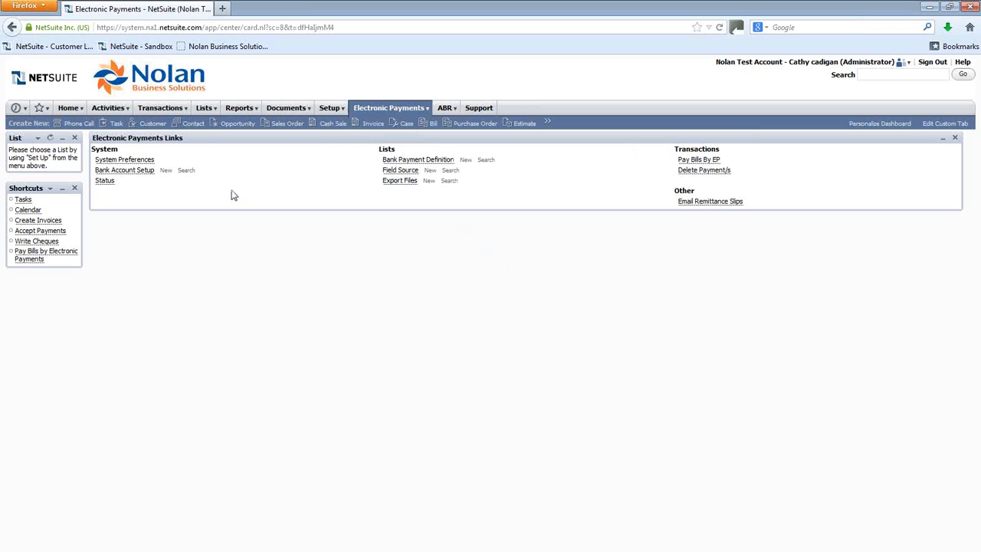
pyautogui.click(126, 173)
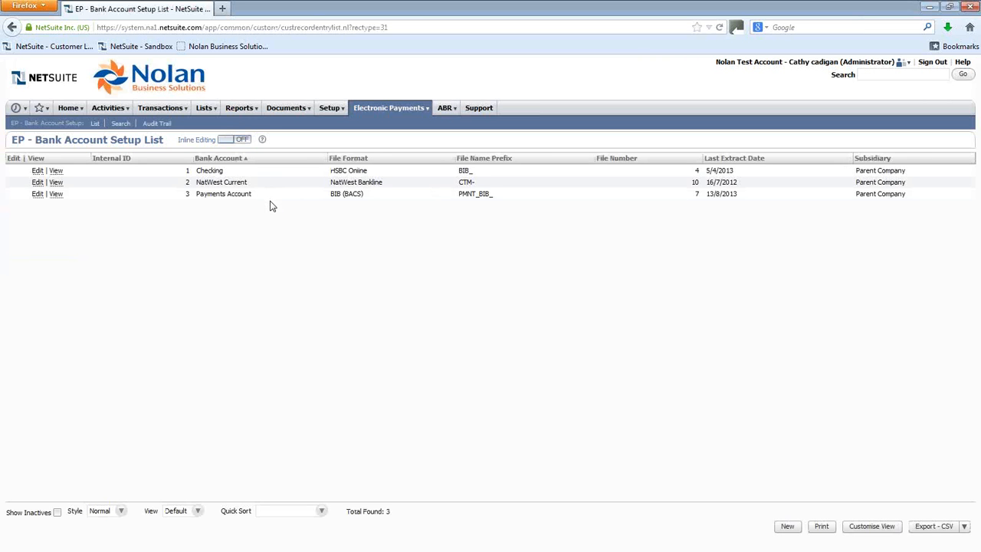
pyautogui.click(37, 194)
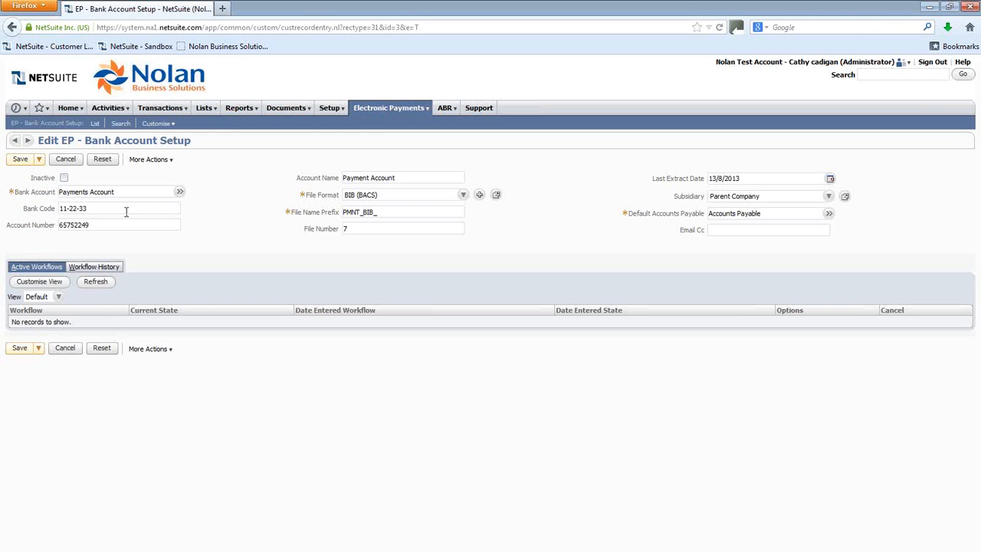
# Step: Review the Payments Account setup's bank account and file format options
pyautogui.moveTo(117, 193); pyautogui.dragTo(57, 188)
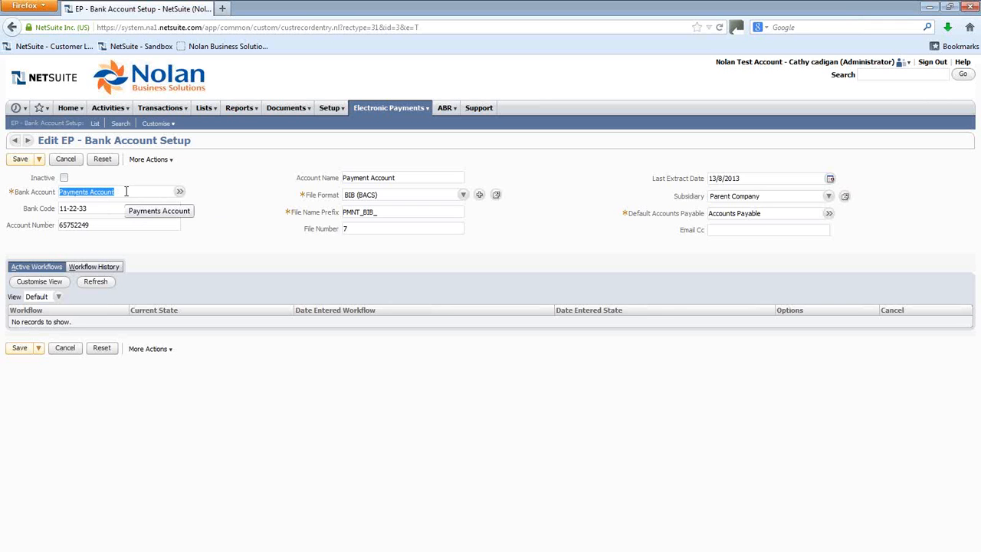
pyautogui.moveTo(131, 190); pyautogui.dragTo(59, 194)
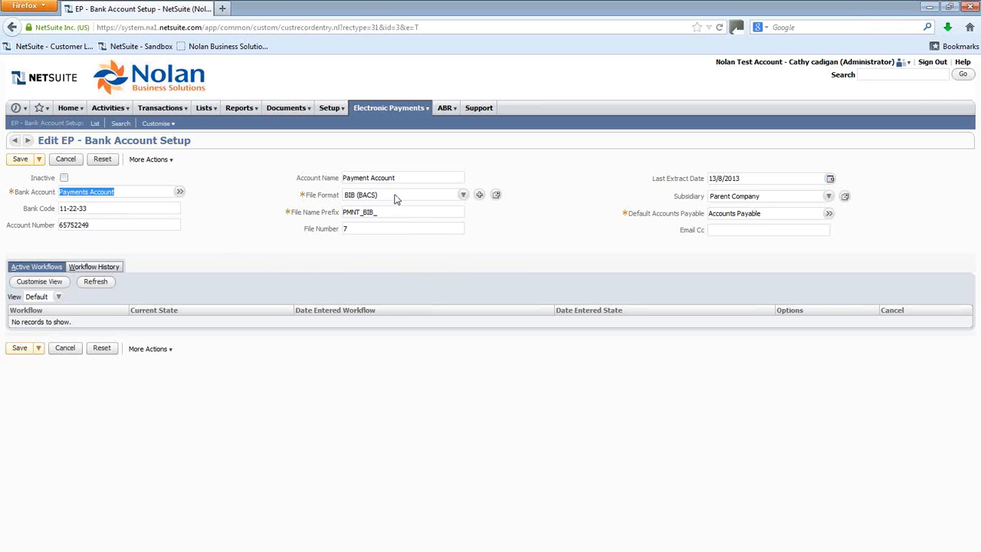
pyautogui.click(463, 196)
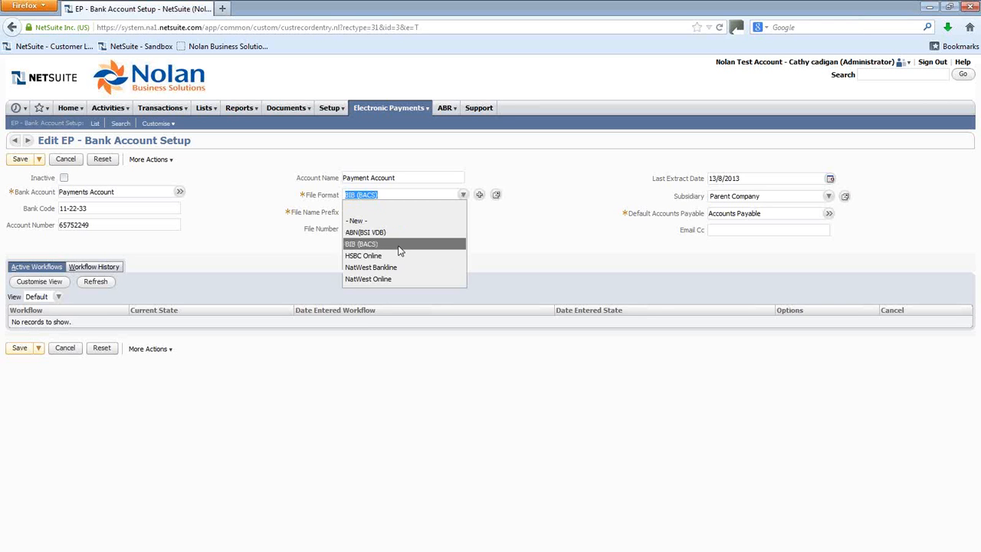
pyautogui.click(418, 199)
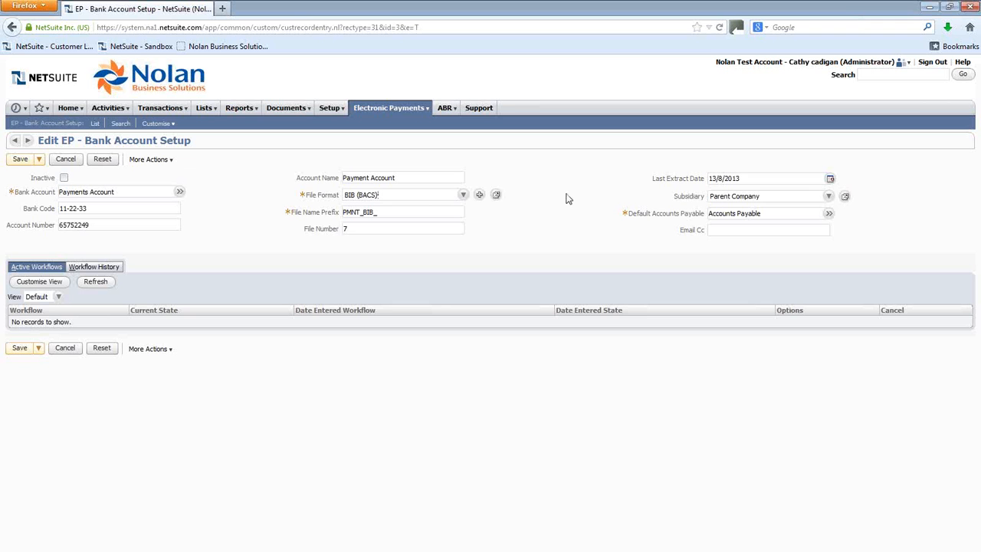
# Step: Search for the vendor Couriers Direct and open its record for editing
pyautogui.click(869, 74)
pyautogui.write('ven')
pyautogui.write('dor')
pyautogui.write('r')
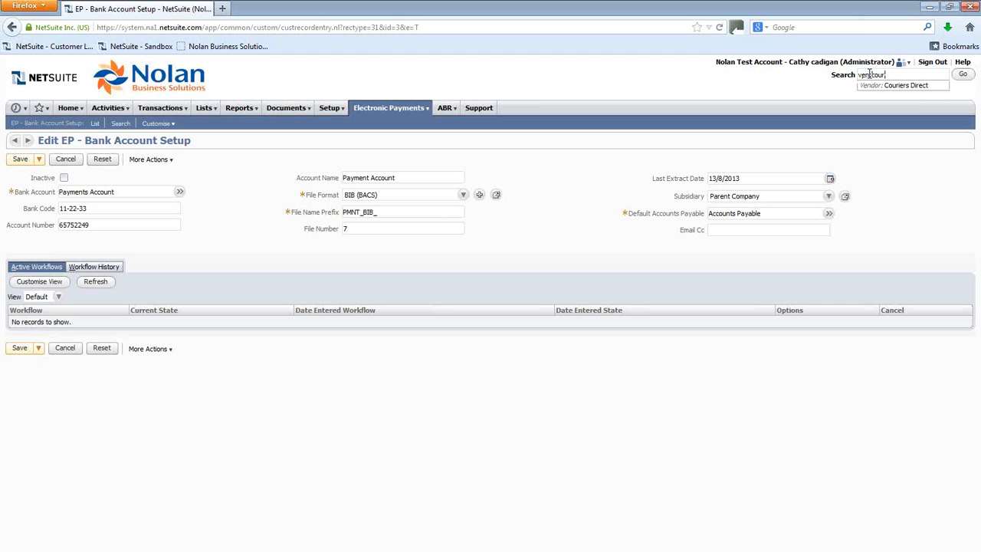
pyautogui.moveTo(905, 88)
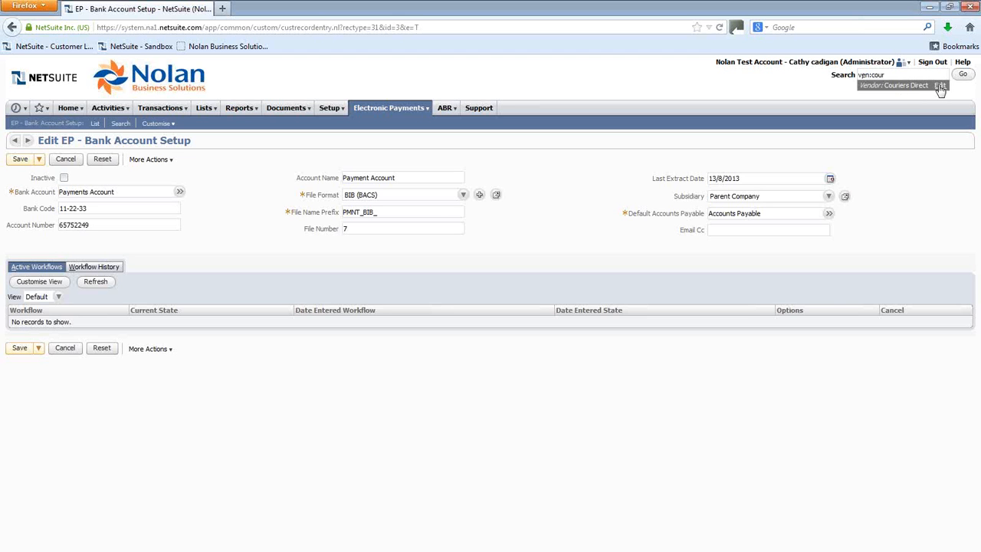
pyautogui.click(940, 86)
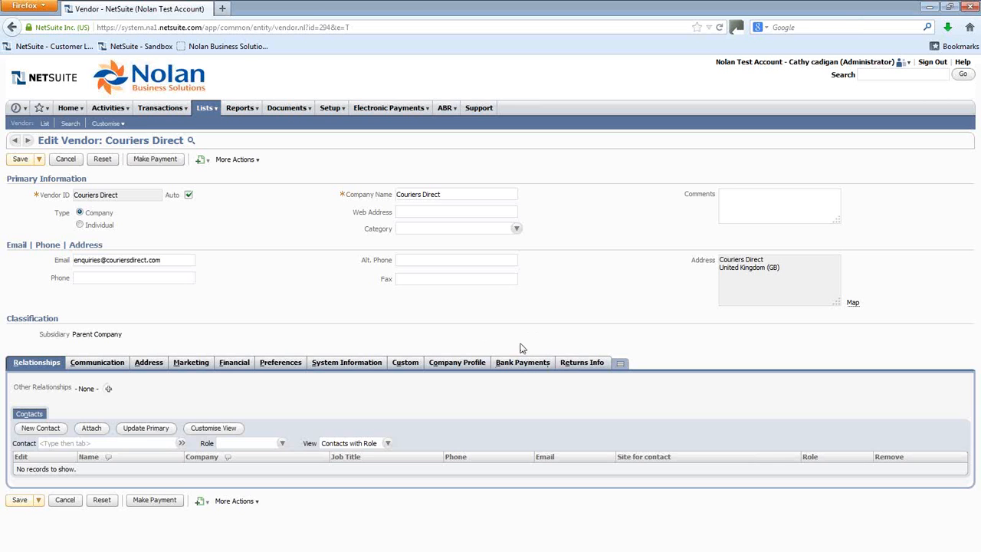
# Step: Set Couriers Direct's bank payment definition to BIB (BACS) in its bank payment details
pyautogui.click(524, 366)
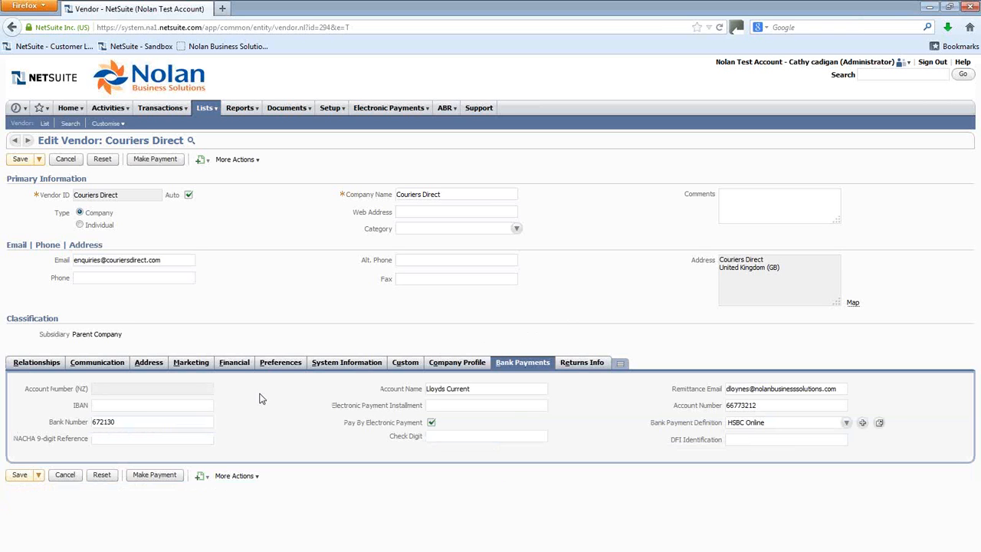
pyautogui.doubleClick(114, 422)
pyautogui.moveTo(93, 422); pyautogui.dragTo(115, 422)
pyautogui.moveTo(759, 404); pyautogui.dragTo(724, 405)
pyautogui.moveTo(471, 388)
pyautogui.mouseDown()
pyautogui.moveTo(445, 391)
pyautogui.moveTo(472, 391)
pyautogui.mouseUp()
pyautogui.click(846, 422)
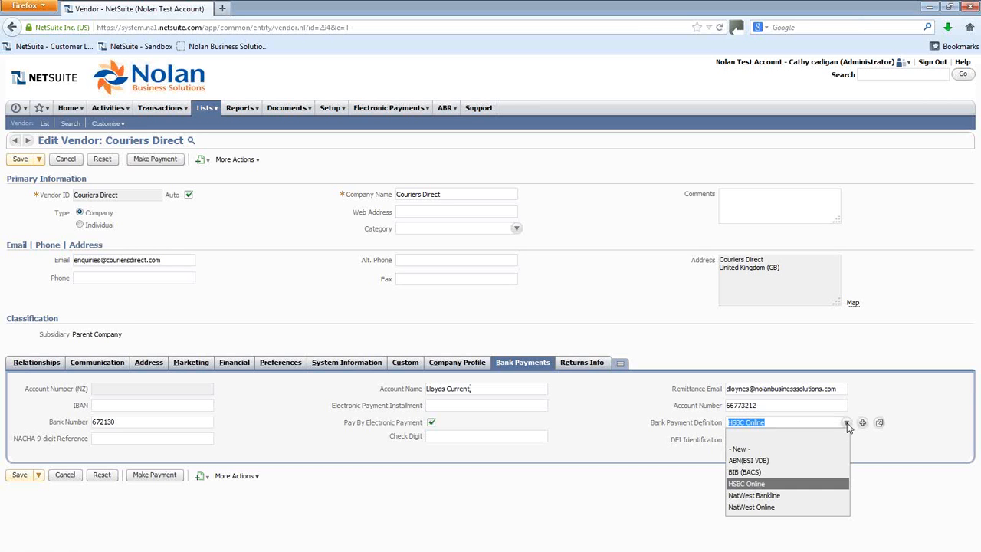
pyautogui.click(752, 473)
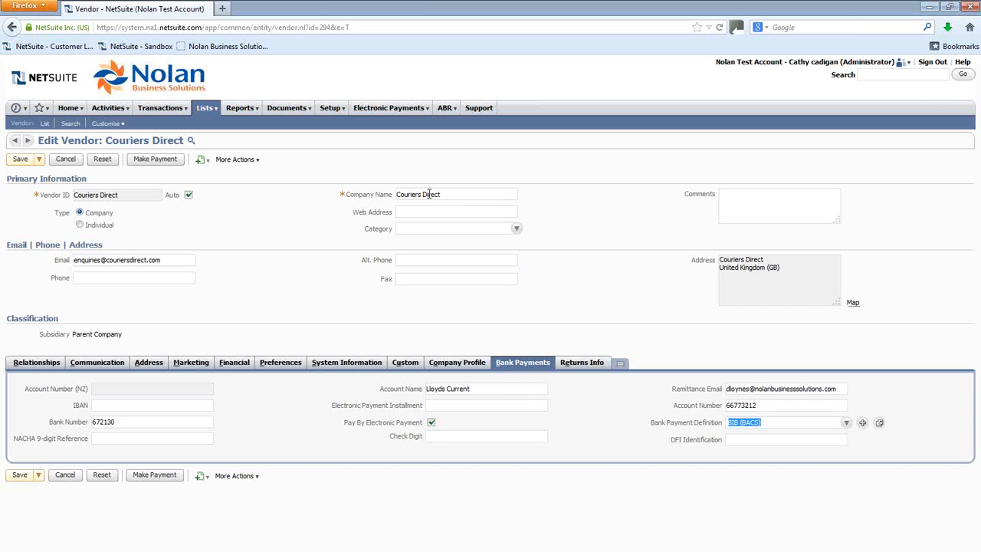
# Step: Open the A/P Aging Detail report, leaving the vendor page without saving
pyautogui.moveTo(252, 112)
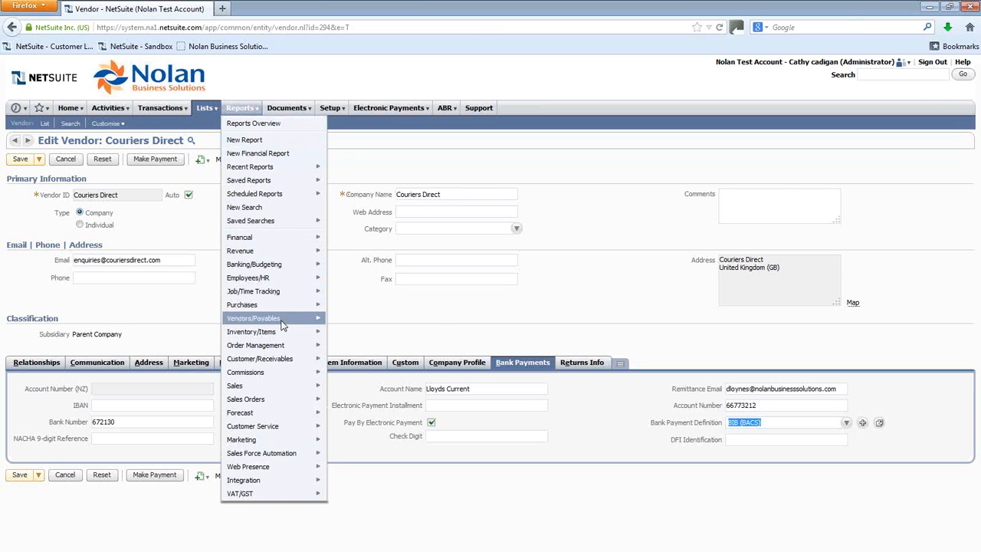
pyautogui.moveTo(284, 324)
pyautogui.moveTo(420, 323)
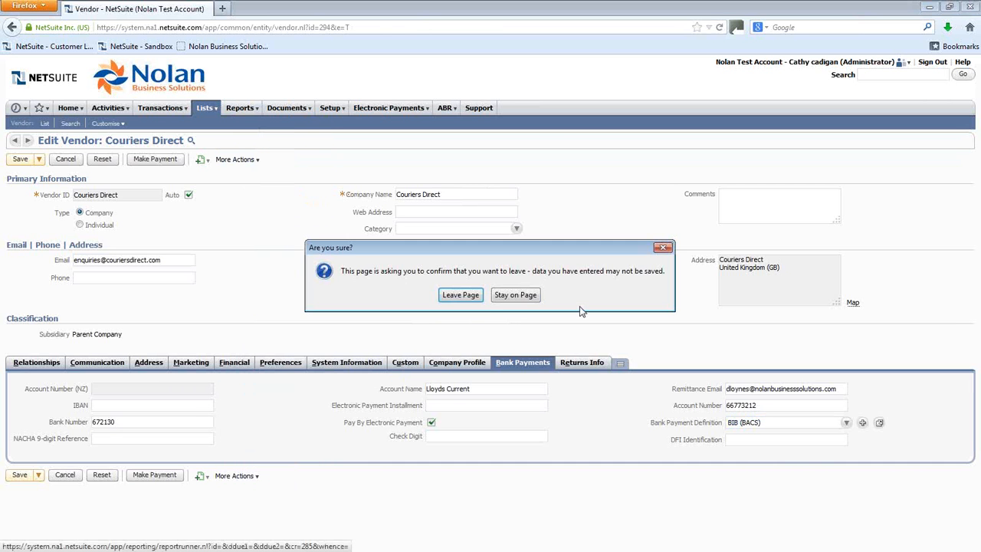
pyautogui.click(461, 295)
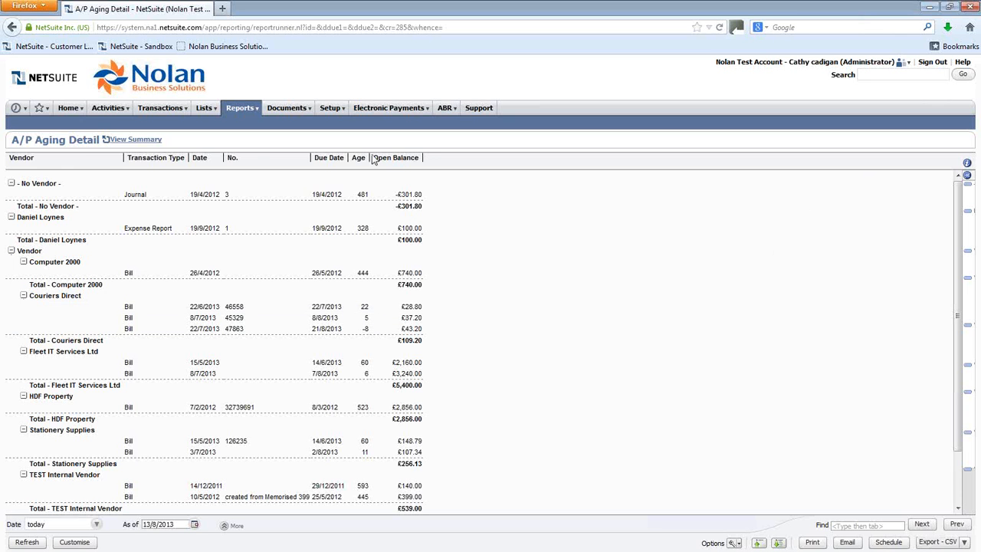
# Step: Reopen Couriers Direct from recent records, set its bank payment definition to BIB (BACS), and save the vendor
pyautogui.moveTo(26, 113)
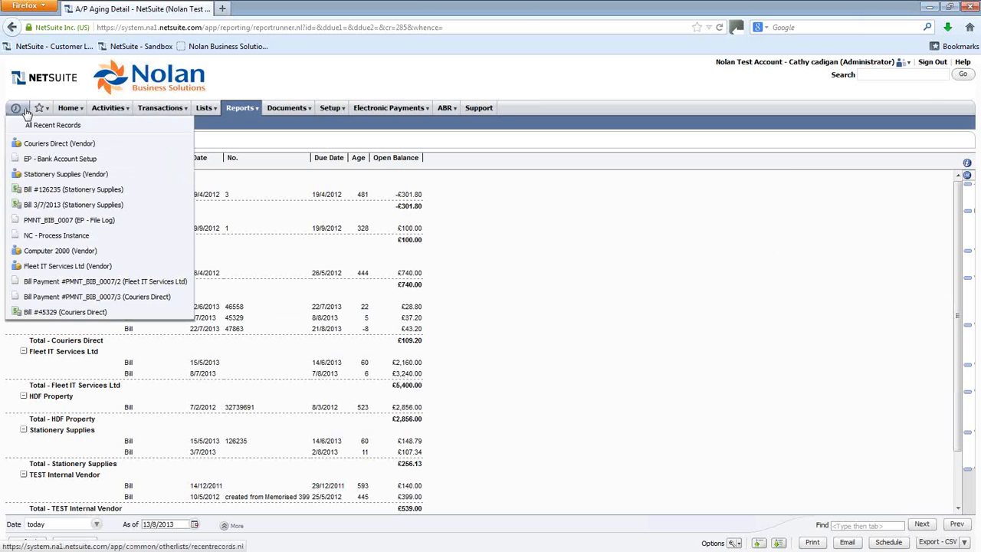
pyautogui.click(61, 143)
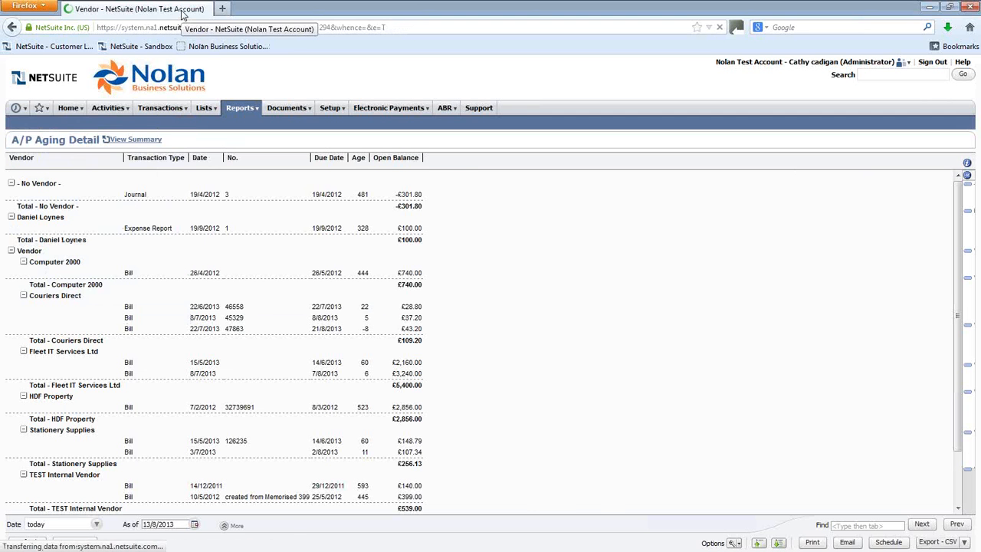
pyautogui.click(520, 365)
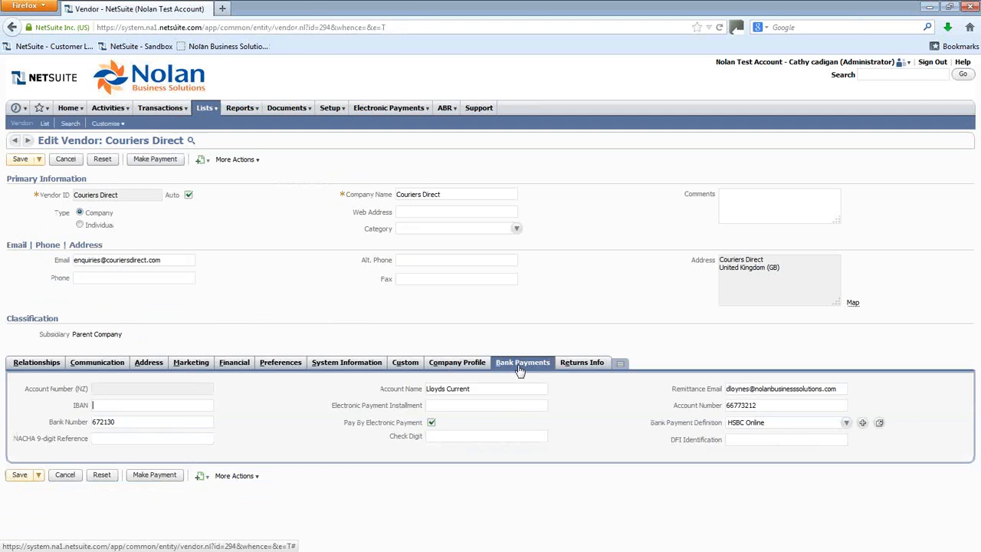
pyautogui.click(777, 427)
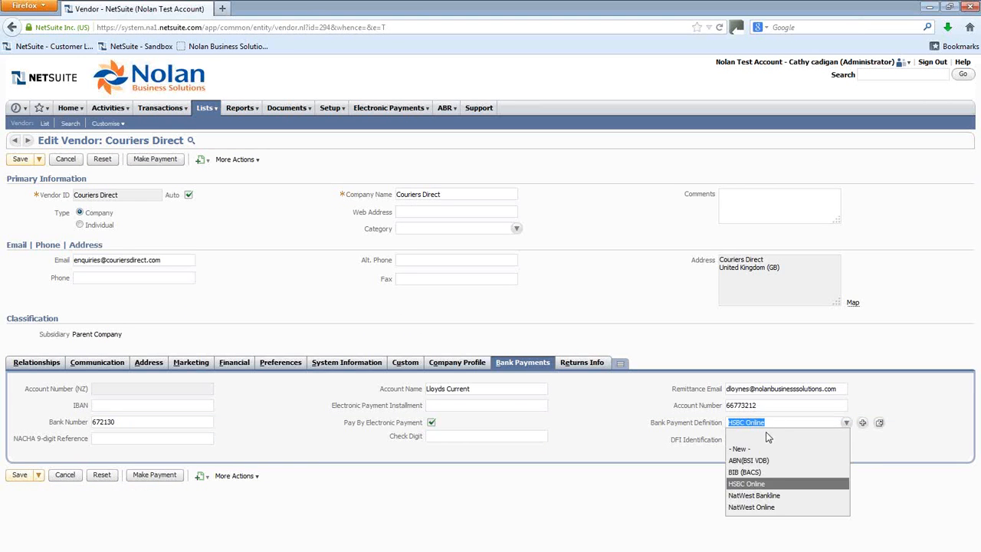
pyautogui.click(750, 473)
pyautogui.click(22, 161)
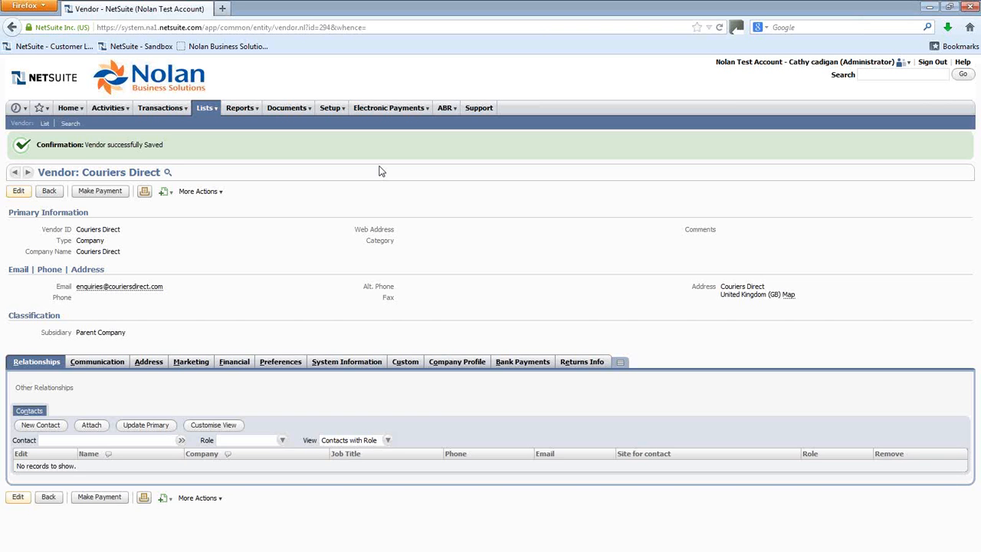
# Step: Open Pay Bills By EP and choose 1005 Payments Account as the paying account
pyautogui.moveTo(421, 113)
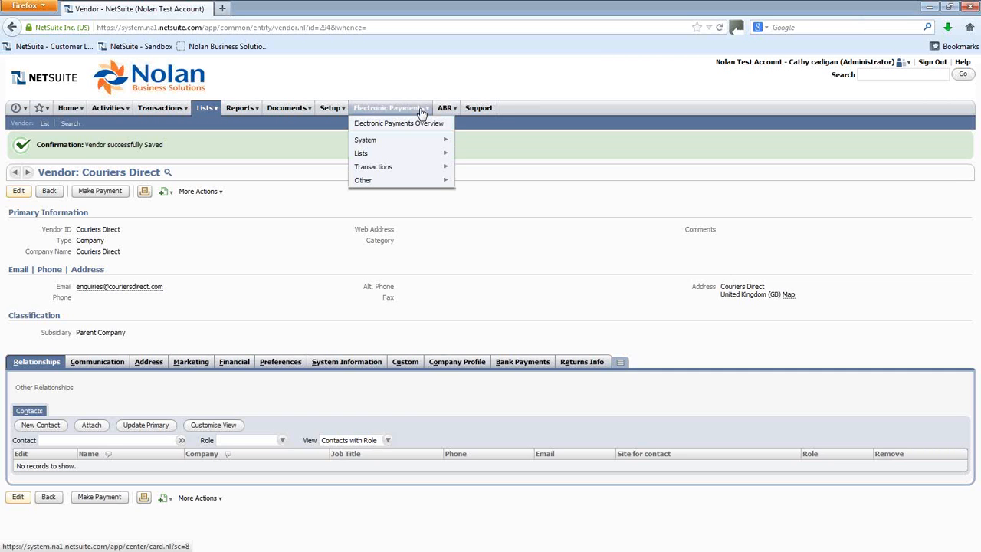
pyautogui.moveTo(420, 167)
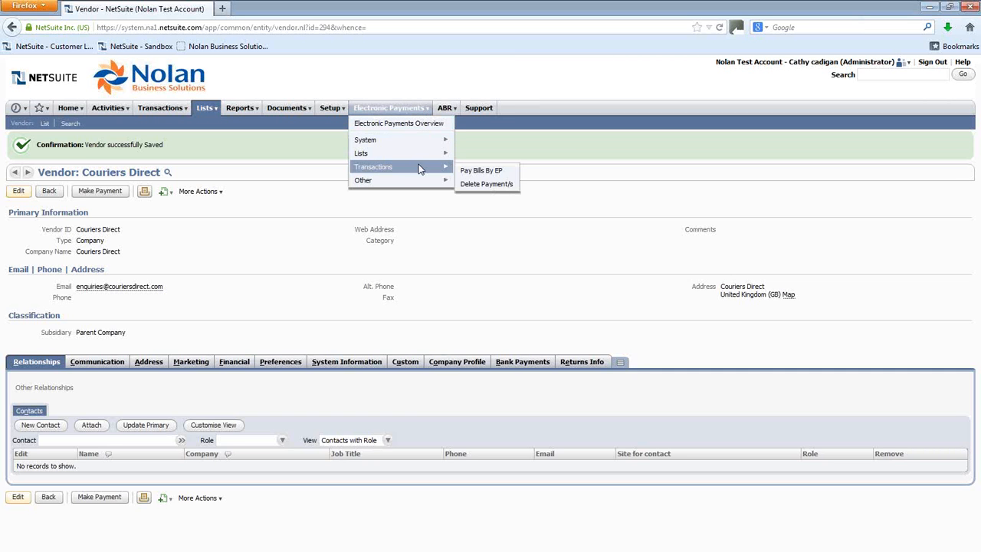
pyautogui.click(477, 171)
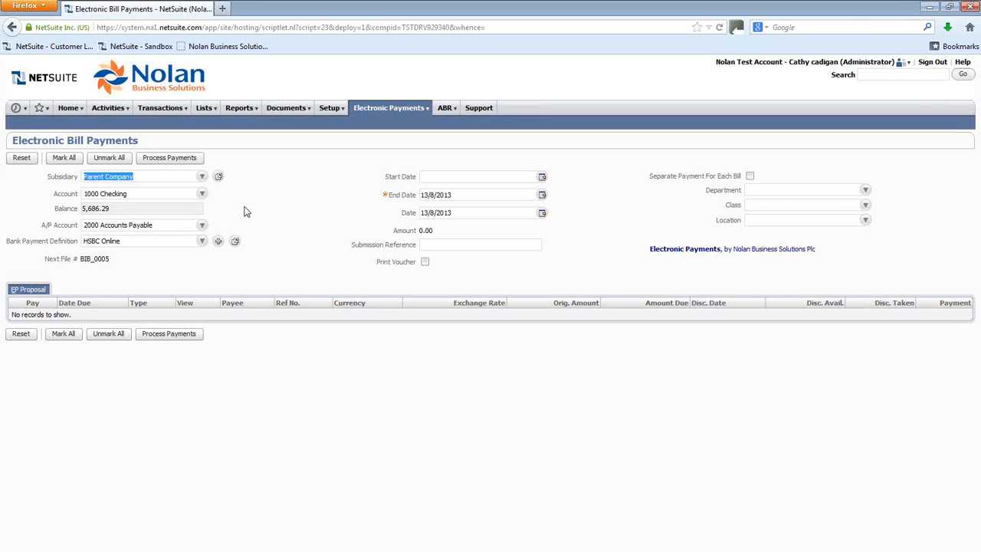
pyautogui.click(202, 196)
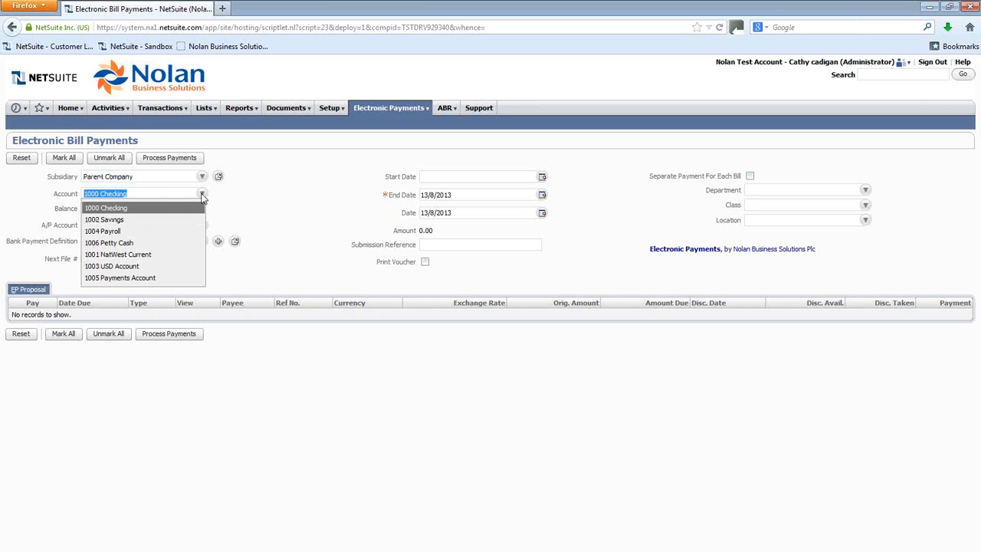
pyautogui.click(123, 279)
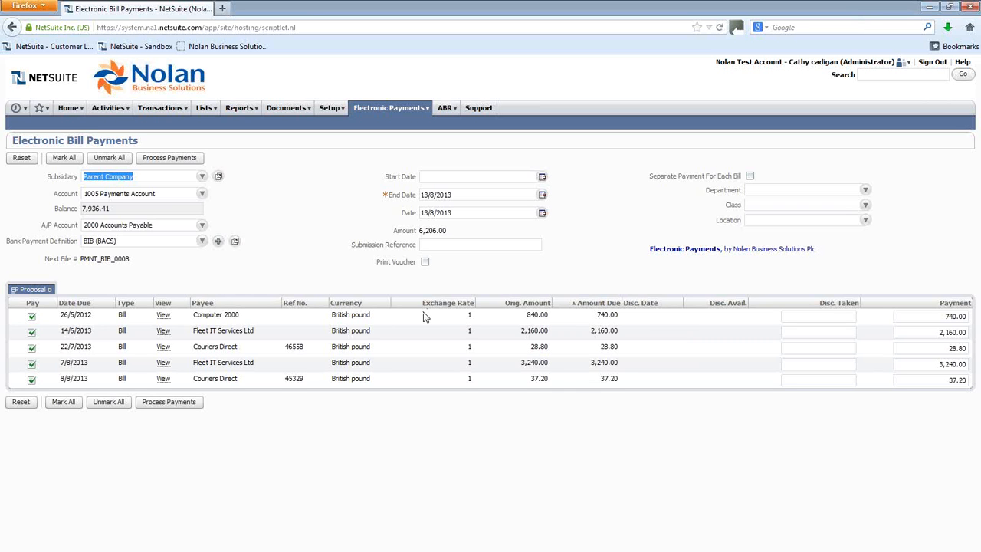
# Step: Untick the 14/6/2013 Fleet IT Services bill and set the 7/8/2013 Fleet IT bill's payment to 1000
pyautogui.click(32, 332)
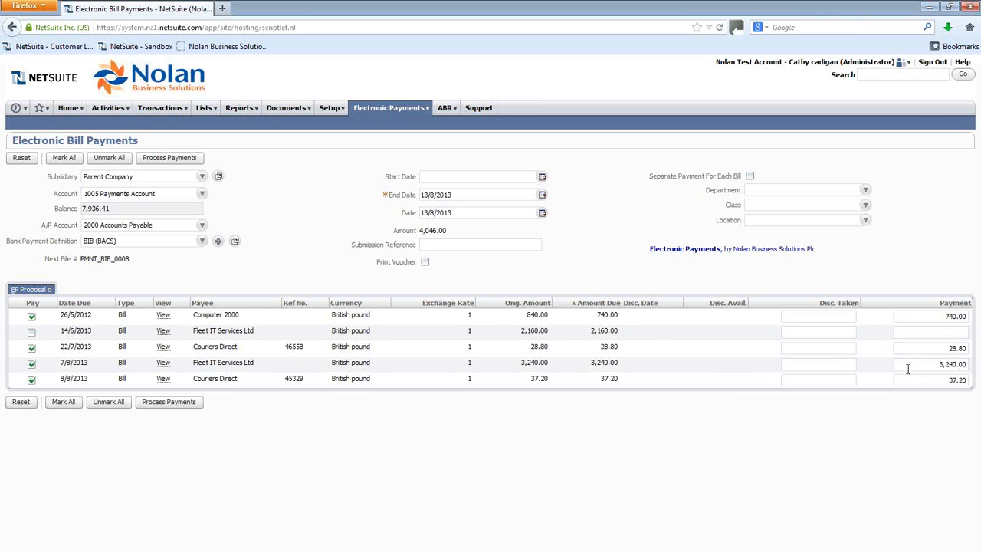
pyautogui.moveTo(919, 371); pyautogui.dragTo(979, 368)
pyautogui.write('1000')
pyautogui.press('Tab')
# Step: Process the marked payments and refresh the payment status page twice
pyautogui.click(169, 161)
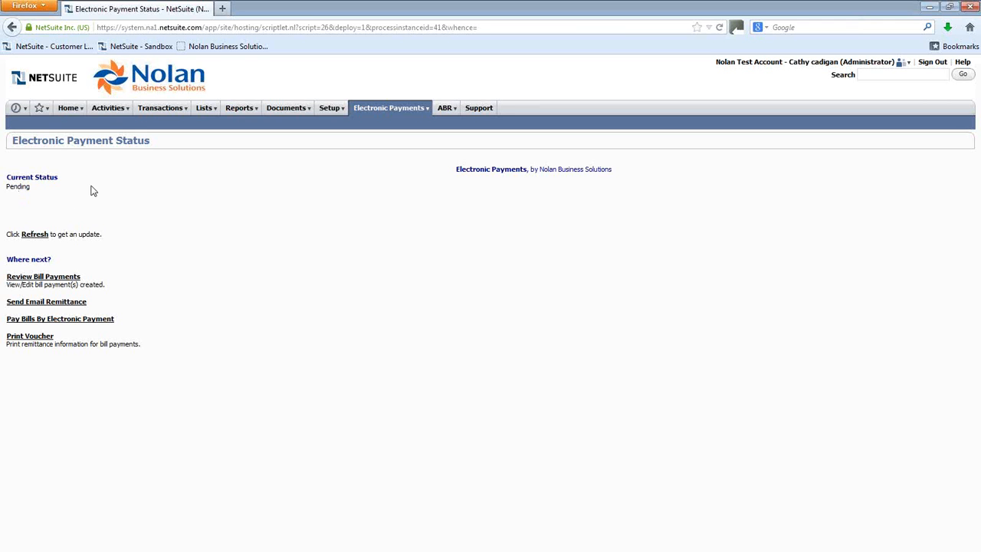
pyautogui.click(34, 236)
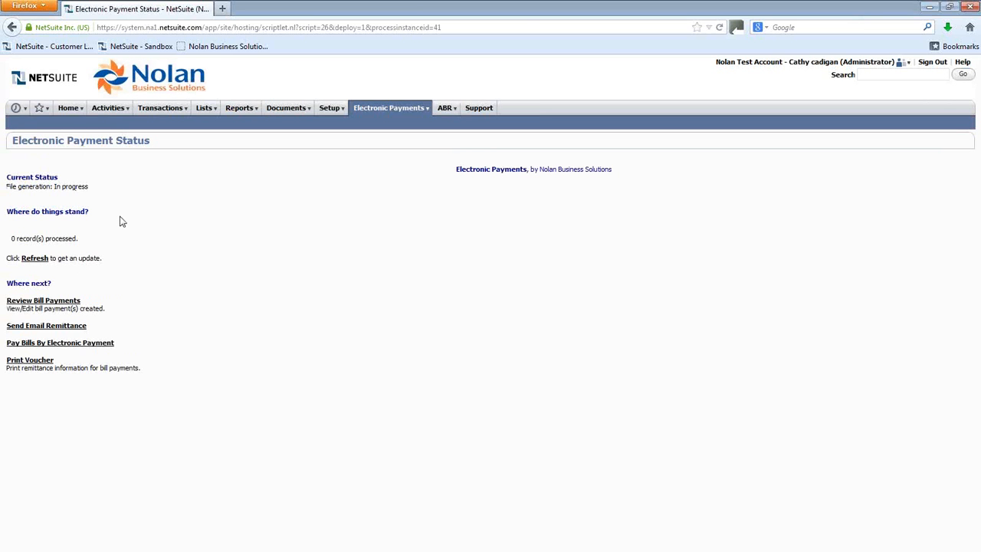
pyautogui.click(34, 258)
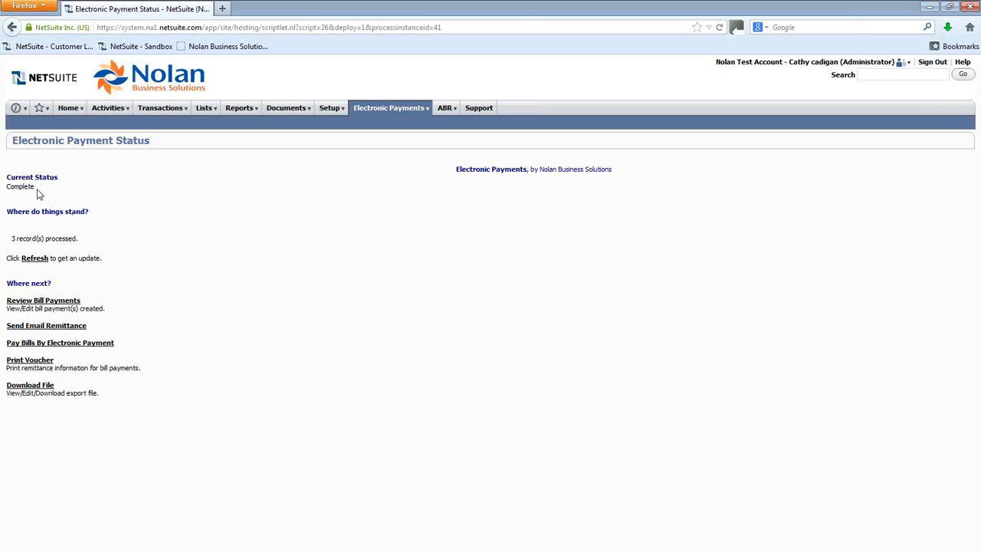
# Step: Search for the vendor Couriers Direct and open its record in a new tab
pyautogui.moveTo(36, 188); pyautogui.dragTo(9, 191)
pyautogui.click(870, 74)
pyautogui.write('ver')
pyautogui.write(':')
pyautogui.write('cour')
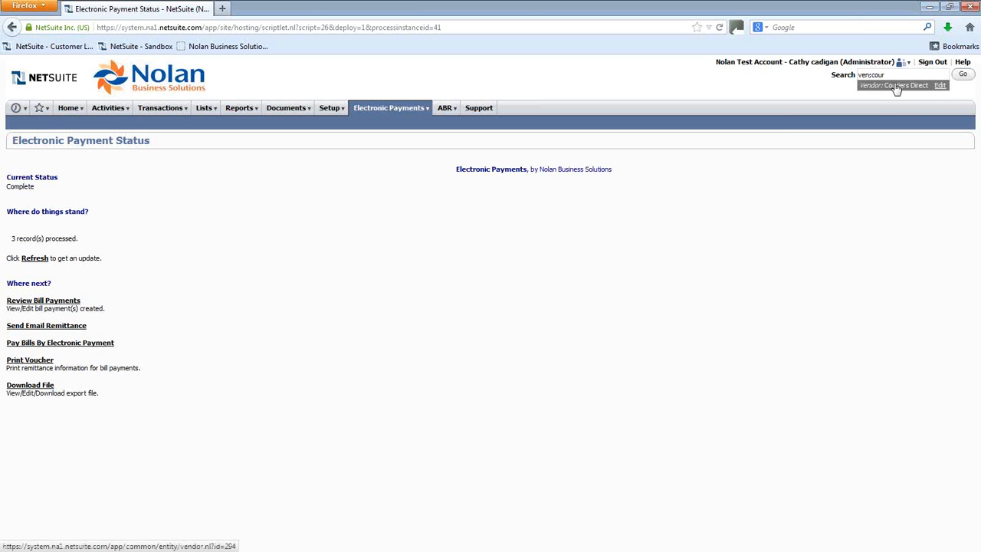
pyautogui.rightClick(898, 90)
pyautogui.click(898, 94)
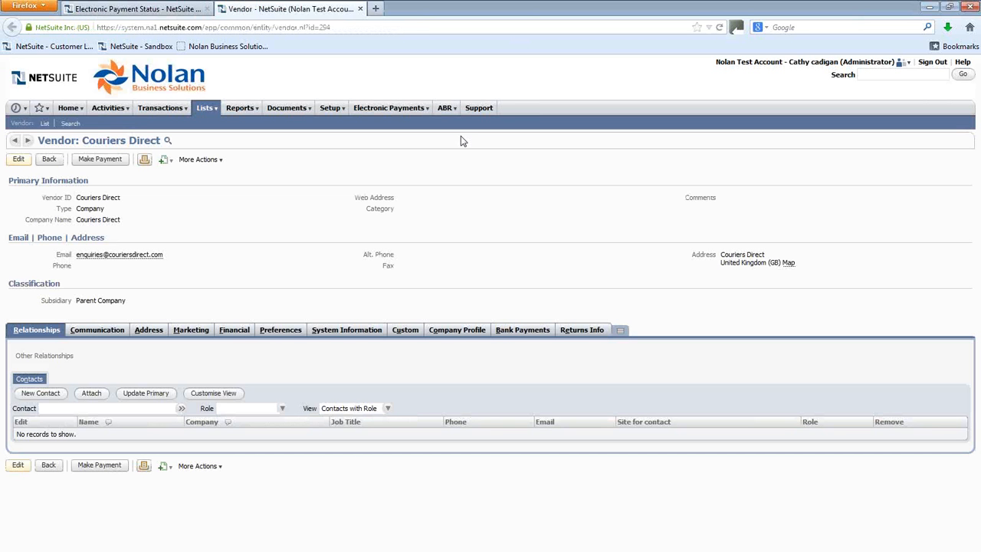
# Step: Examine Couriers Direct's financial balance and transaction list
pyautogui.click(235, 333)
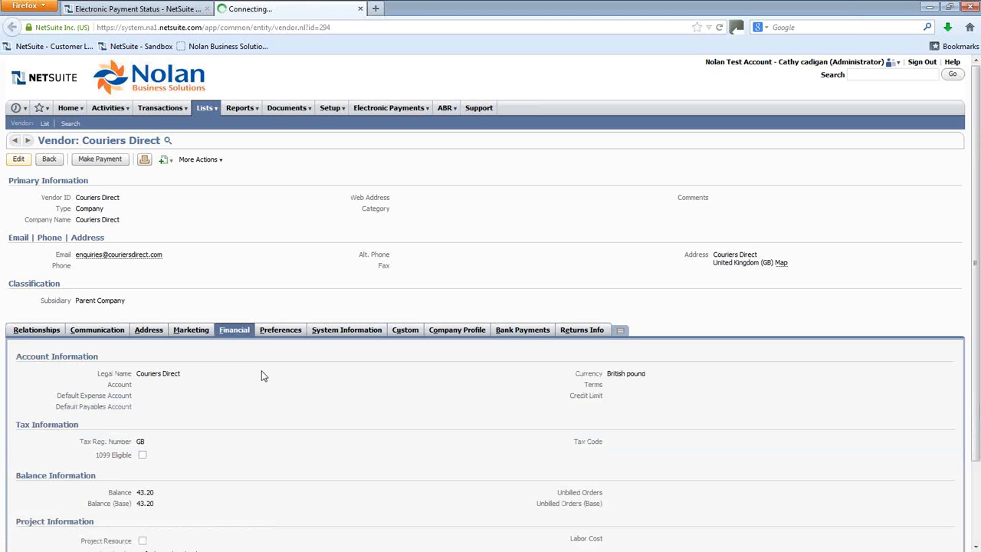
pyautogui.scroll(-1, 262, 375)
pyautogui.scroll(-2, 261, 376)
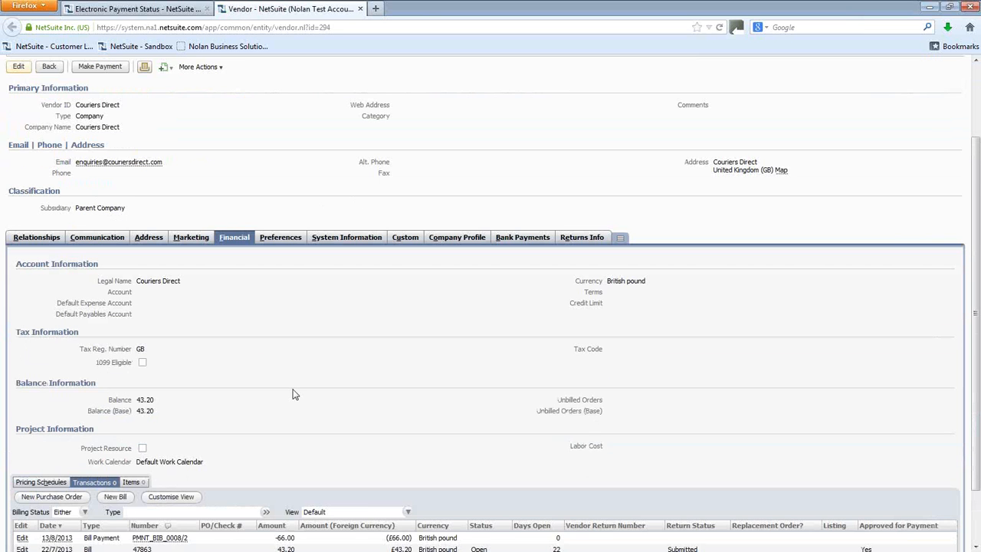
# Step: Open Couriers Direct's 13/8/2013 bill payment PMNT_BIB_0008/2 from its transaction list
pyautogui.scroll(-2, 295, 394)
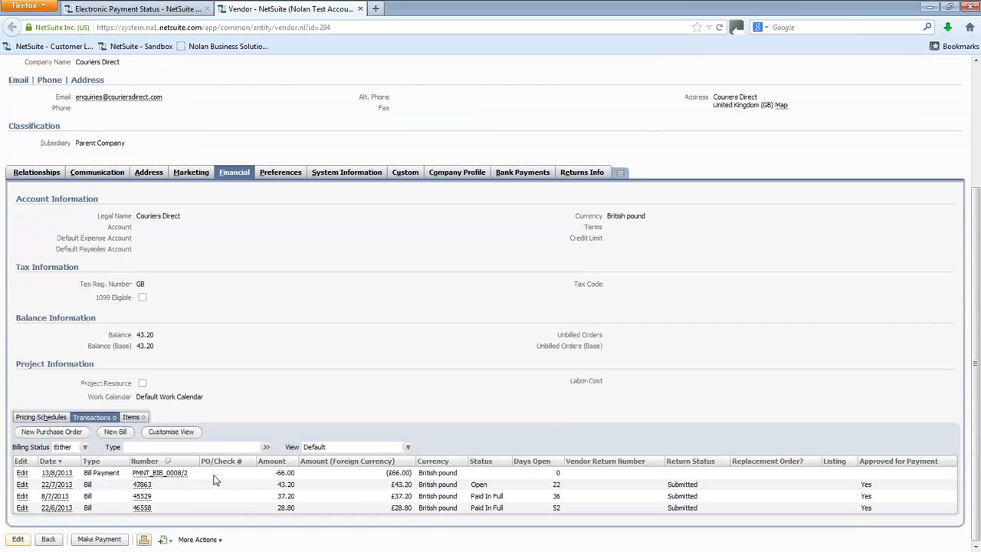
pyautogui.click(59, 475)
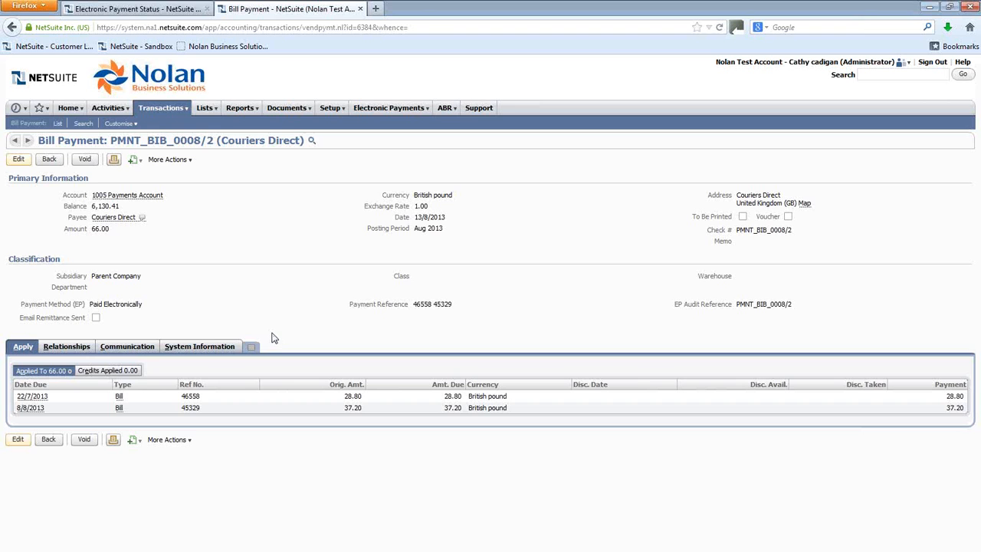
# Step: Open Email Remittance Slips from the electronic payment status tab and select the file PMNT_BIB_0008
pyautogui.click(136, 10)
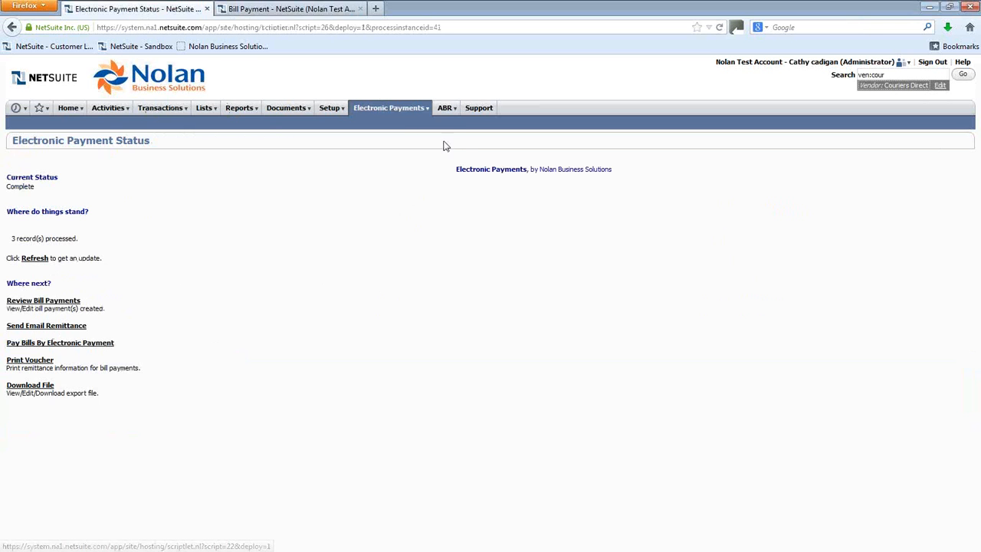
pyautogui.moveTo(426, 112)
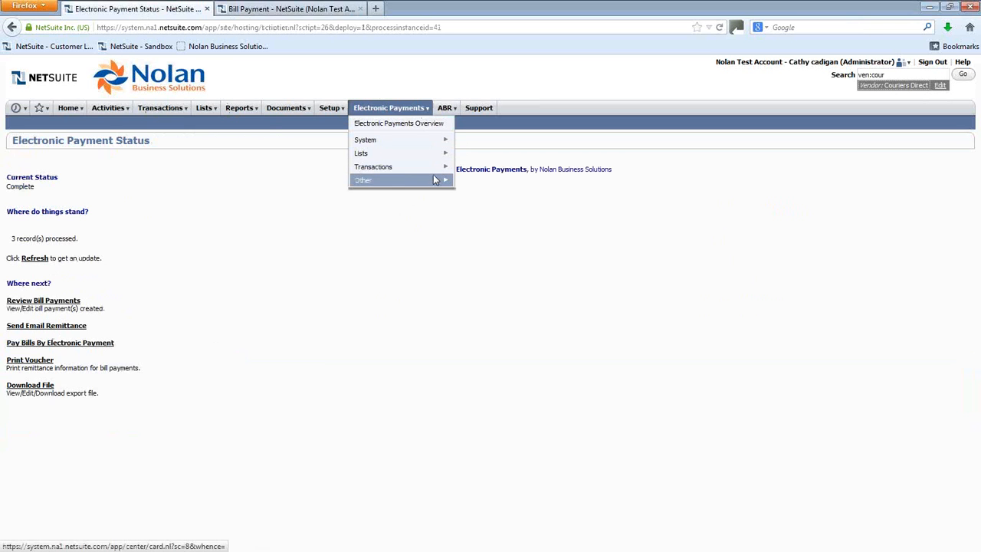
pyautogui.moveTo(434, 182)
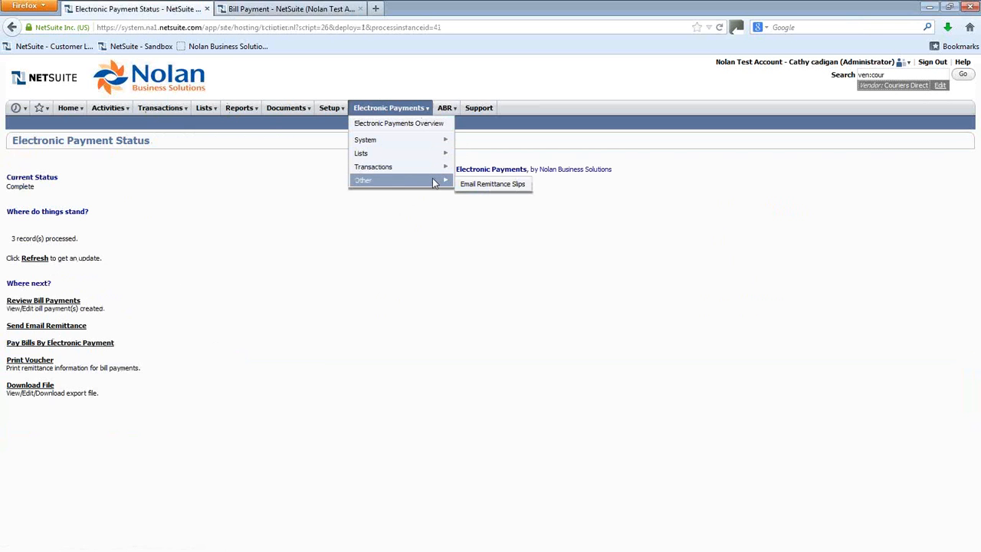
pyautogui.click(493, 185)
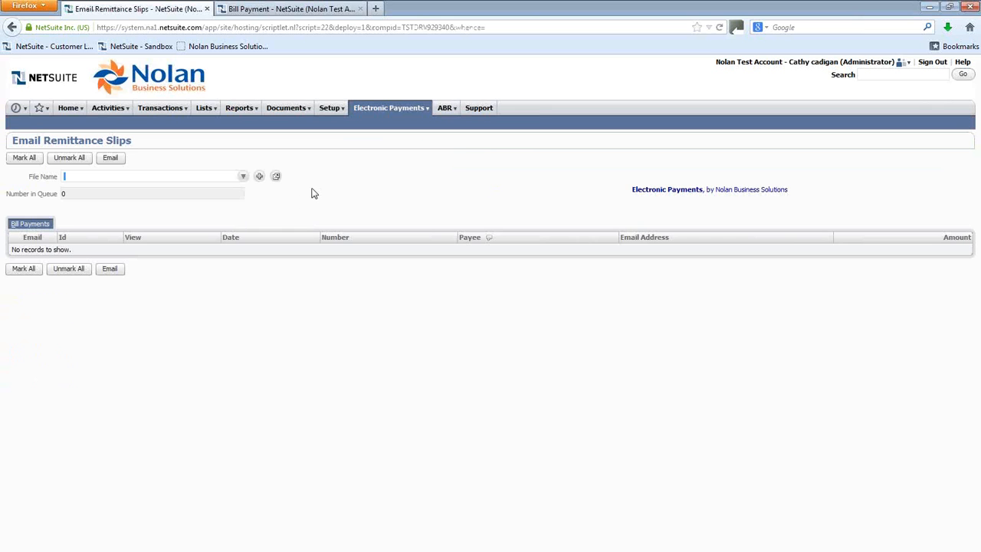
pyautogui.click(242, 178)
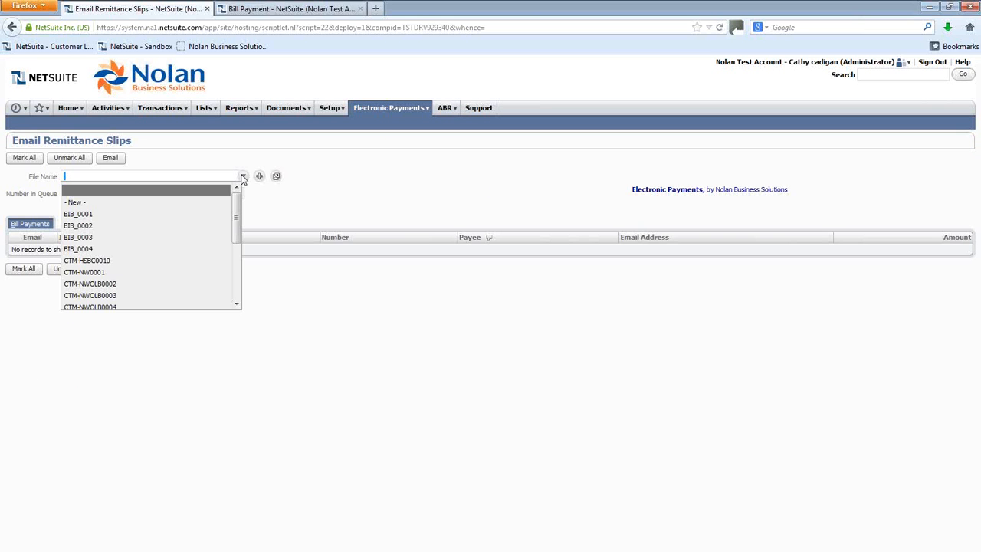
pyautogui.moveTo(237, 213); pyautogui.dragTo(240, 272)
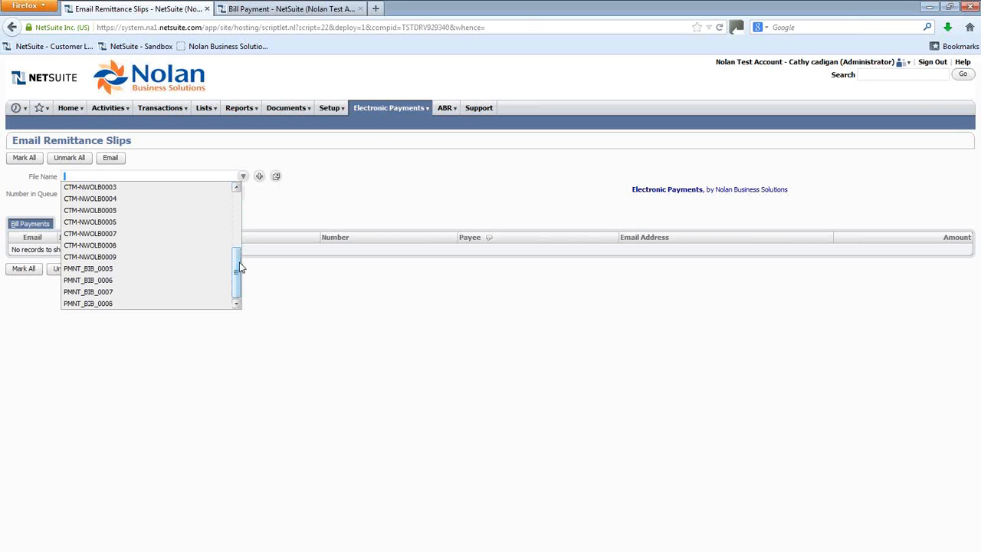
pyautogui.click(98, 305)
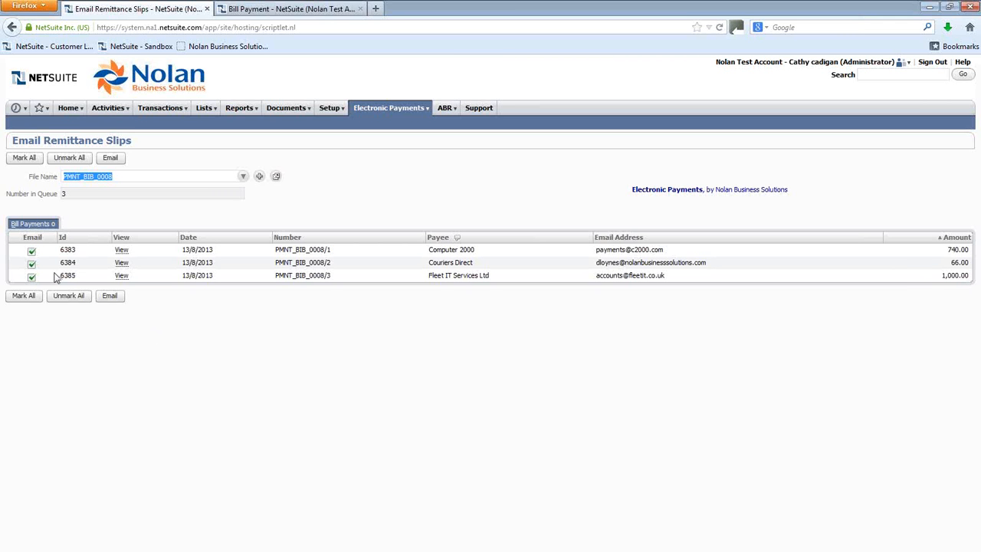
# Step: Untick the Computer 2000 and Fleet IT Services payments and email the remittance slip for Couriers Direct only
pyautogui.click(31, 250)
pyautogui.click(31, 276)
pyautogui.click(32, 277)
pyautogui.click(31, 277)
pyautogui.click(112, 161)
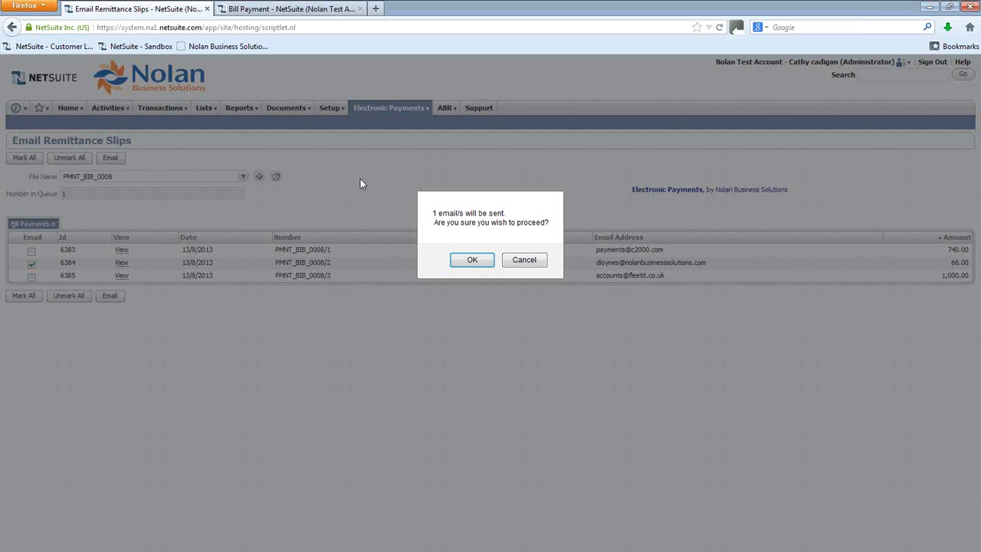
pyautogui.click(472, 262)
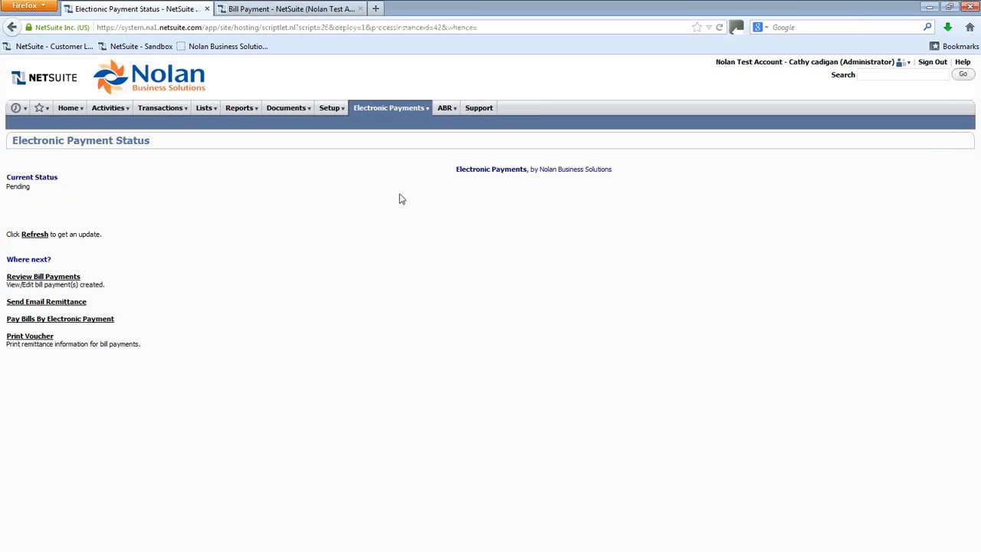
# Step: Refresh the electronic payment status, then open Couriers Direct's vendor record from the bill payment's payee
pyautogui.moveTo(35, 193); pyautogui.dragTo(8, 193)
pyautogui.click(33, 235)
pyautogui.click(256, 9)
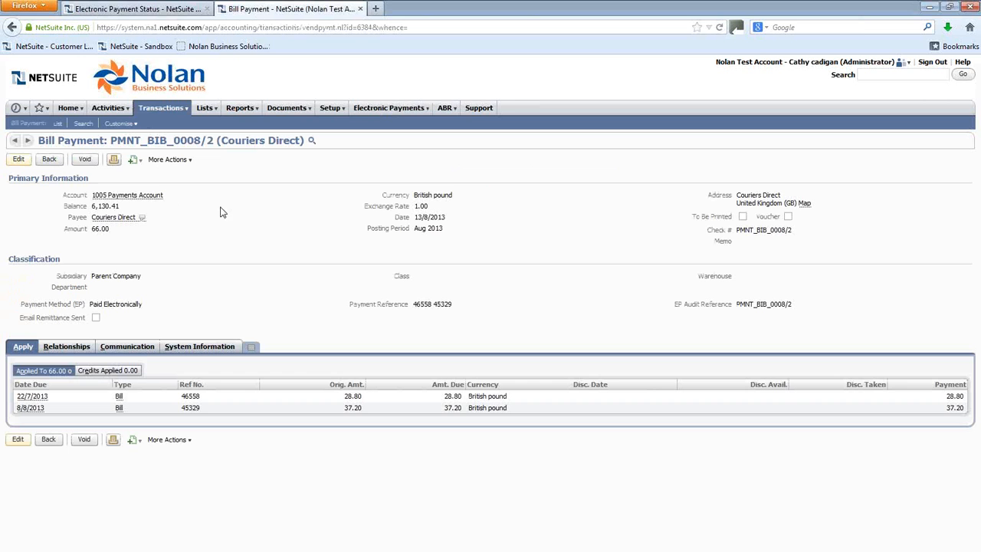
pyautogui.click(111, 220)
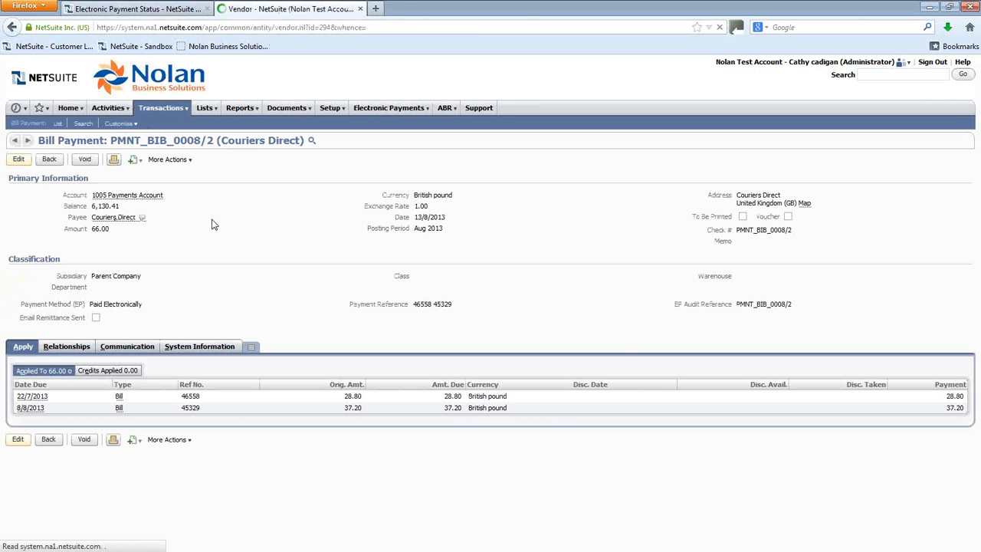
# Step: Refresh the electronic payment status page to check the remittance emailing progress
pyautogui.click(129, 10)
pyautogui.click(35, 233)
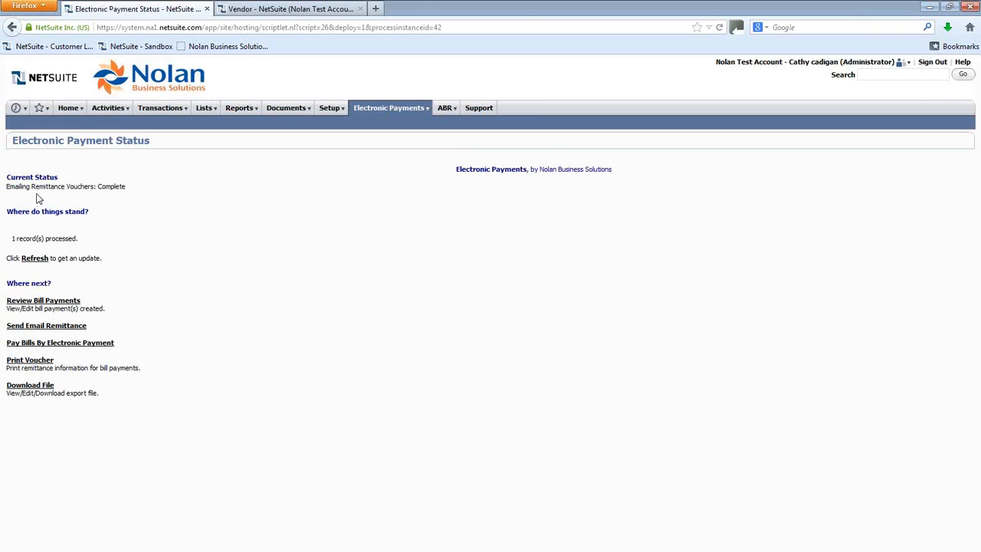
pyautogui.moveTo(127, 188); pyautogui.dragTo(8, 194)
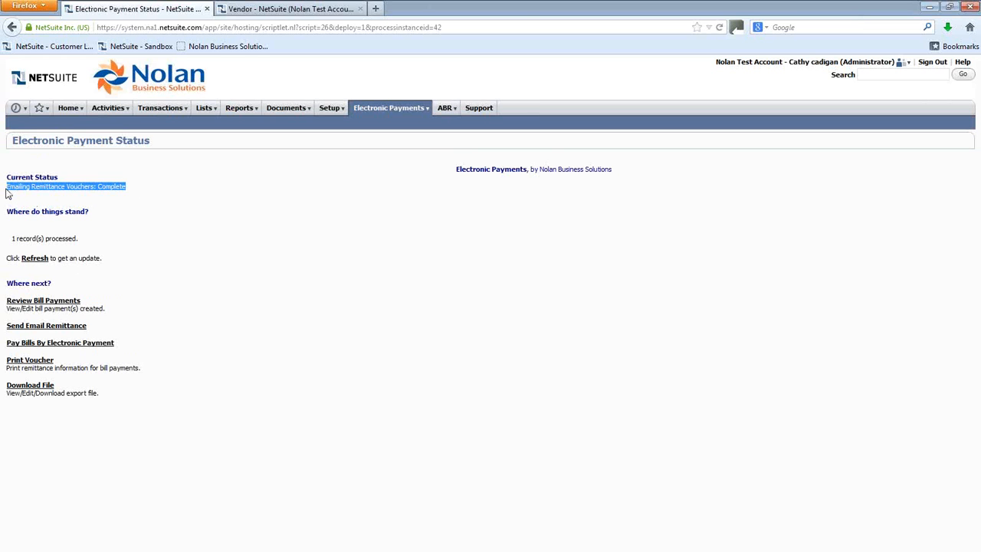
pyautogui.click(97, 205)
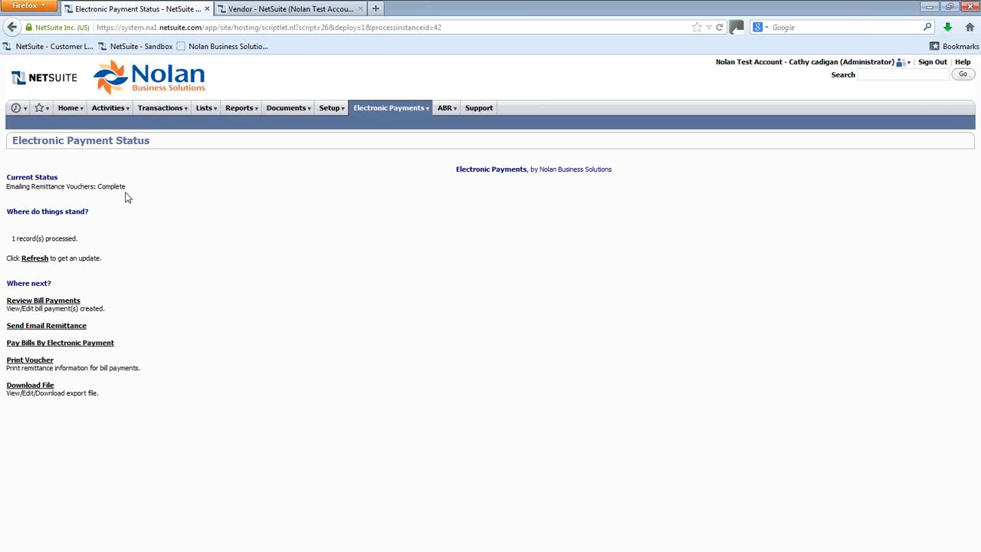
# Step: Review the emailed payment voucher message and its PDF attachment in Couriers Direct's communication records
pyautogui.click(288, 9)
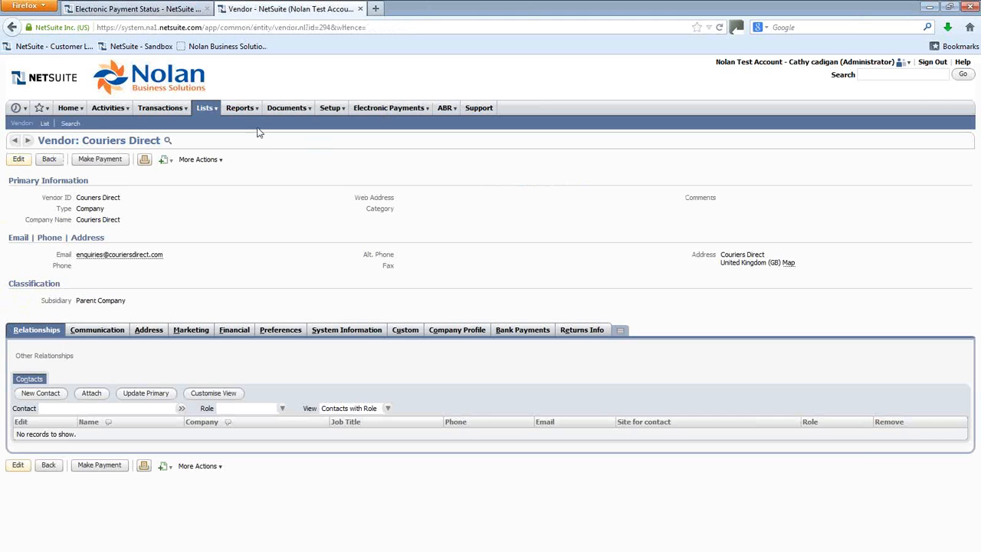
pyautogui.click(98, 331)
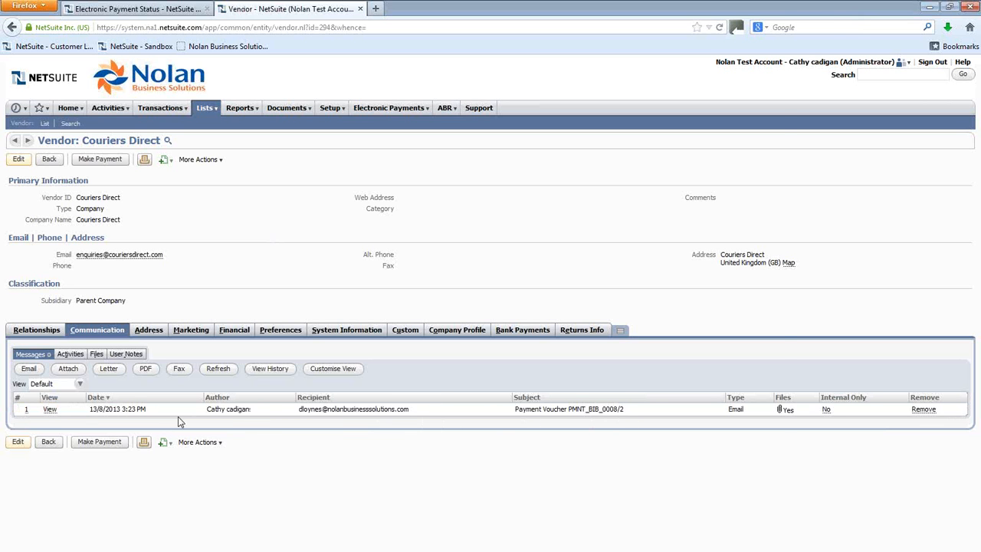
pyautogui.click(53, 412)
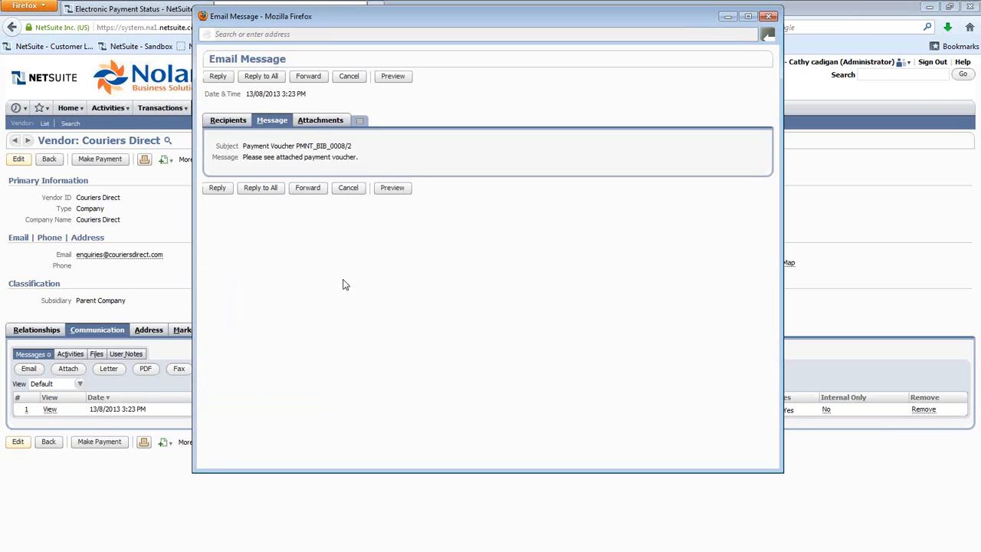
pyautogui.click(298, 121)
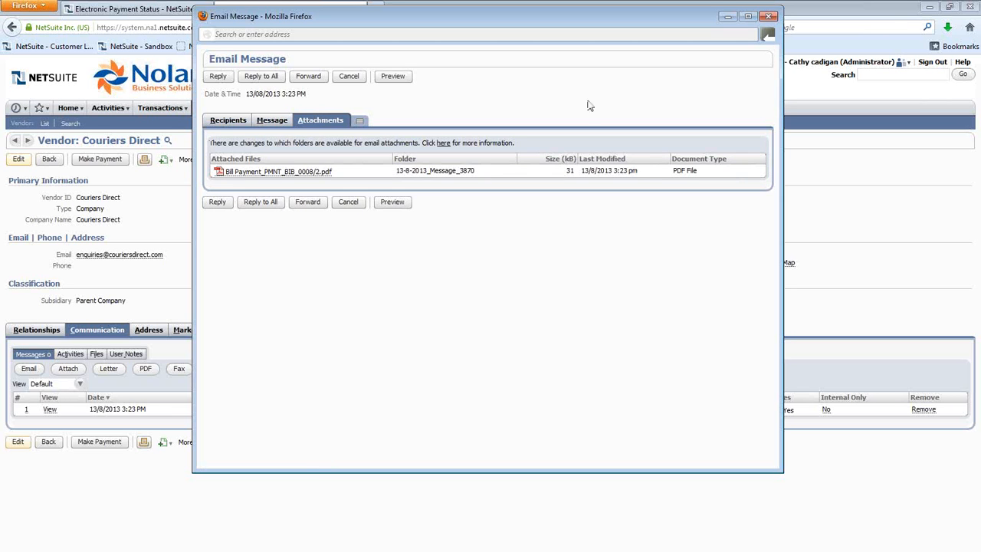
pyautogui.click(770, 17)
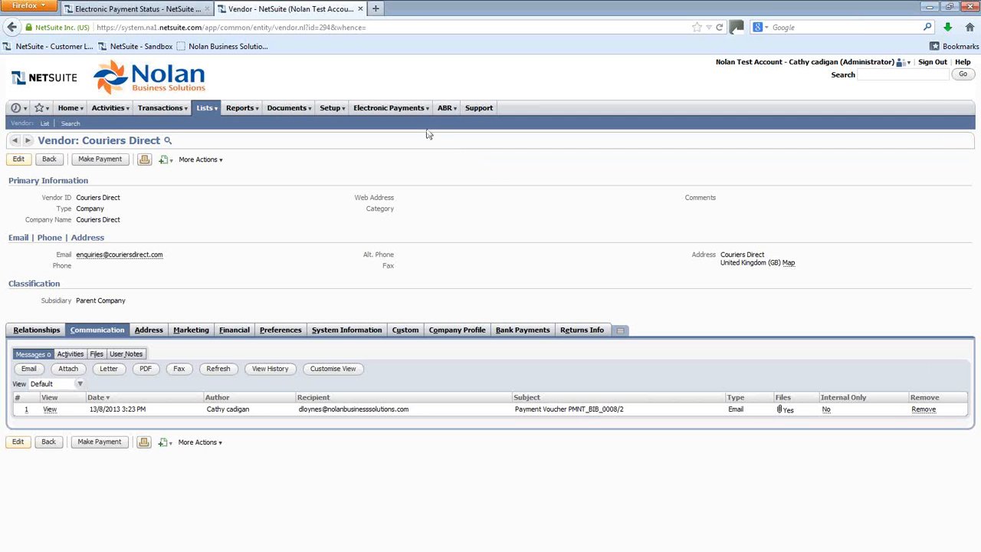
# Step: Open Pay Bills By EP and select the 1005 Payments Account as the paying account
pyautogui.moveTo(413, 112)
pyautogui.moveTo(426, 170)
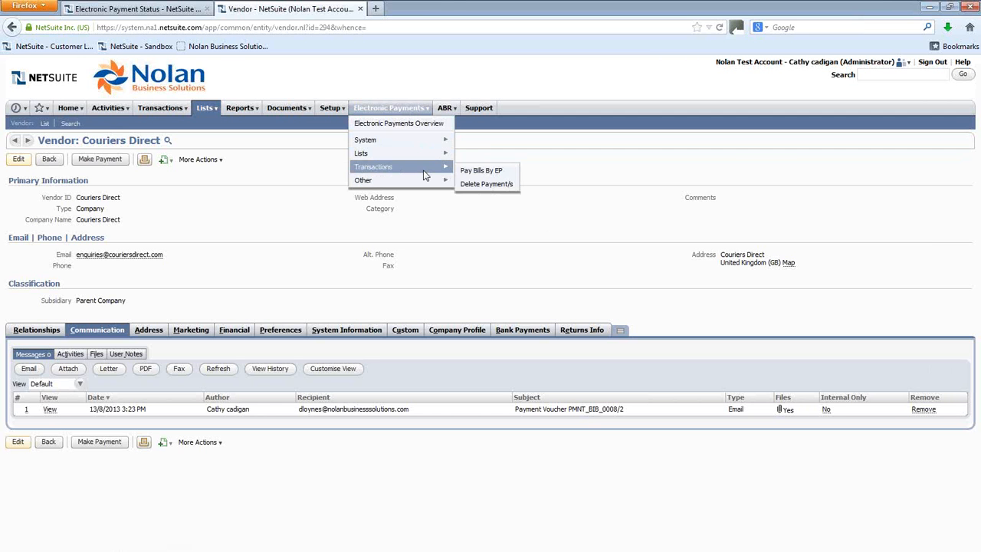
pyautogui.click(484, 176)
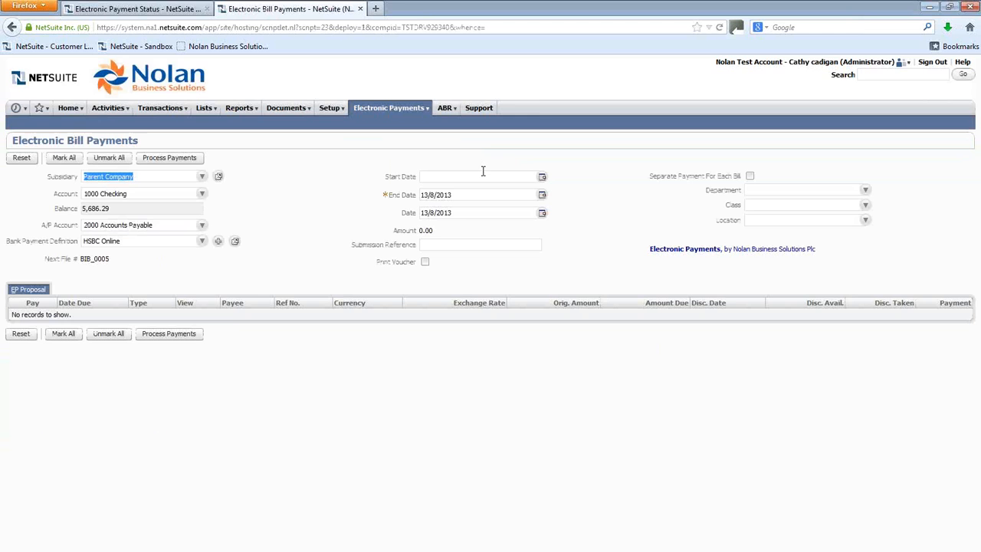
pyautogui.click(202, 196)
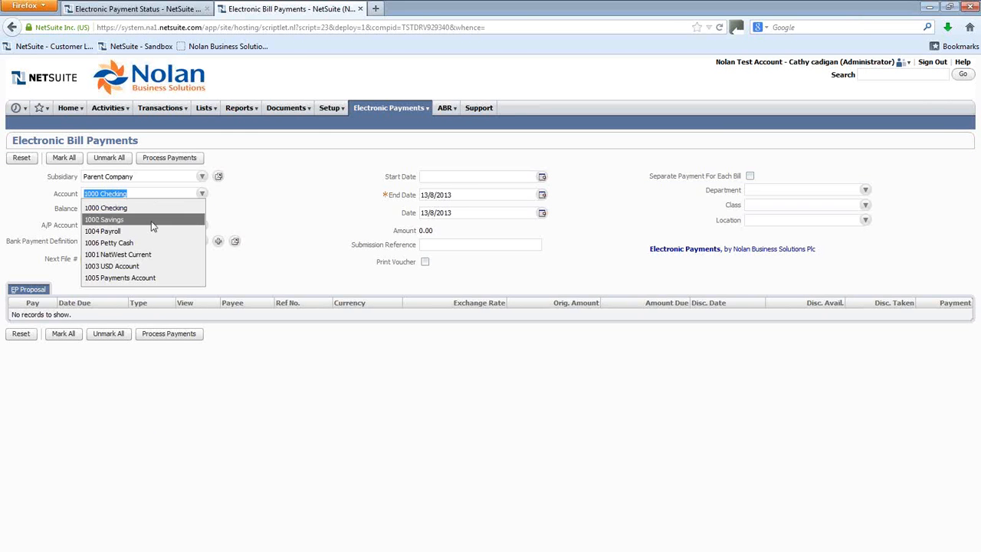
pyautogui.click(130, 279)
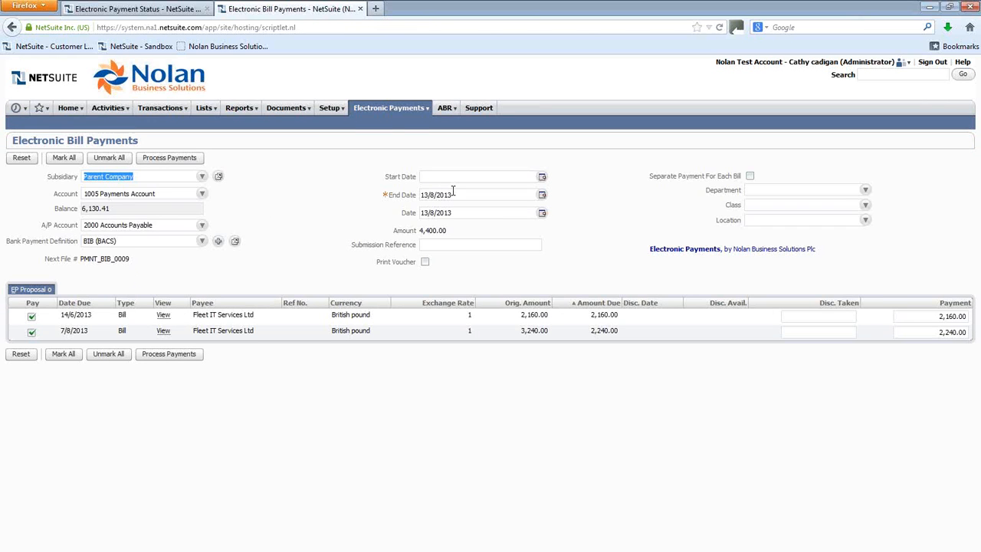
# Step: Try an end date of 1/8/2013, then set the end date back to 13/8/2013
pyautogui.click(542, 194)
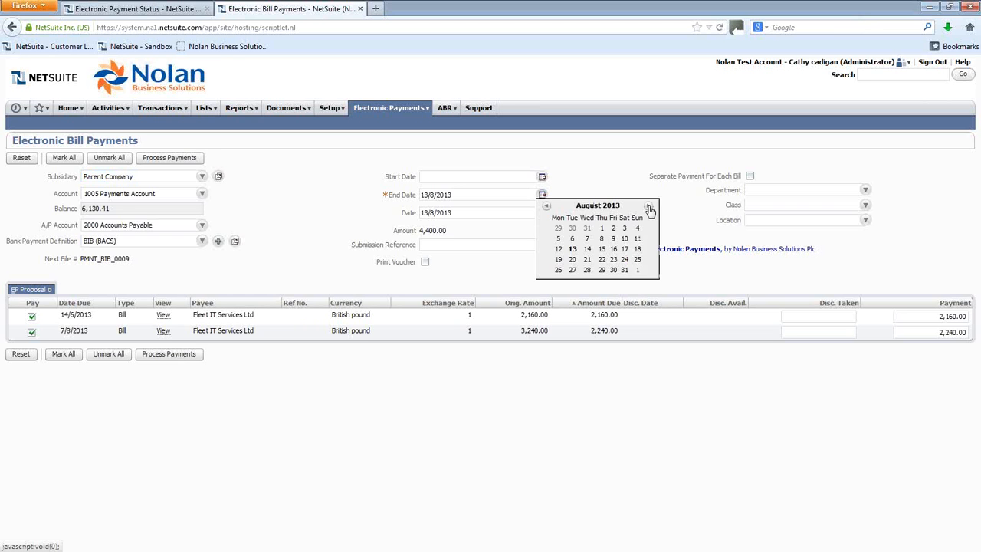
pyautogui.click(602, 229)
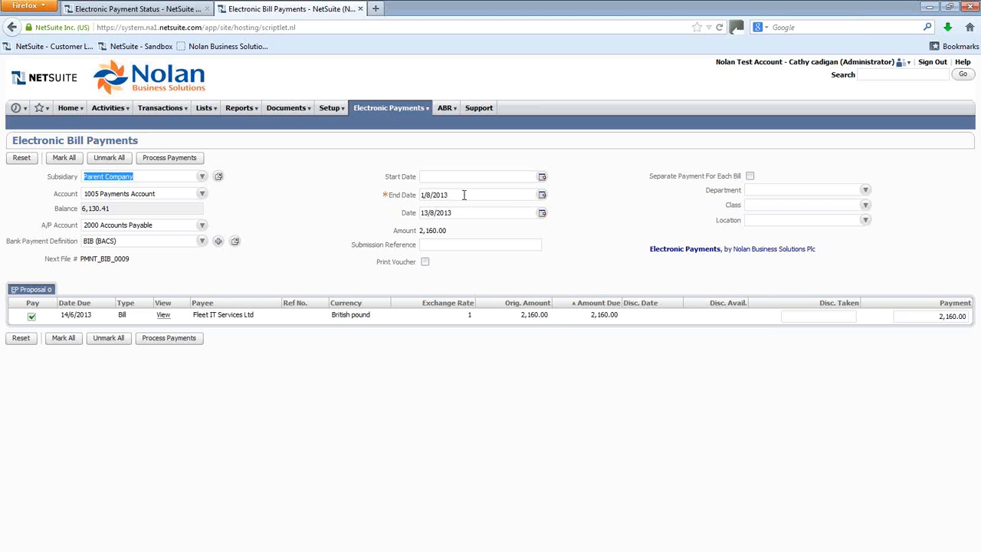
pyautogui.click(542, 196)
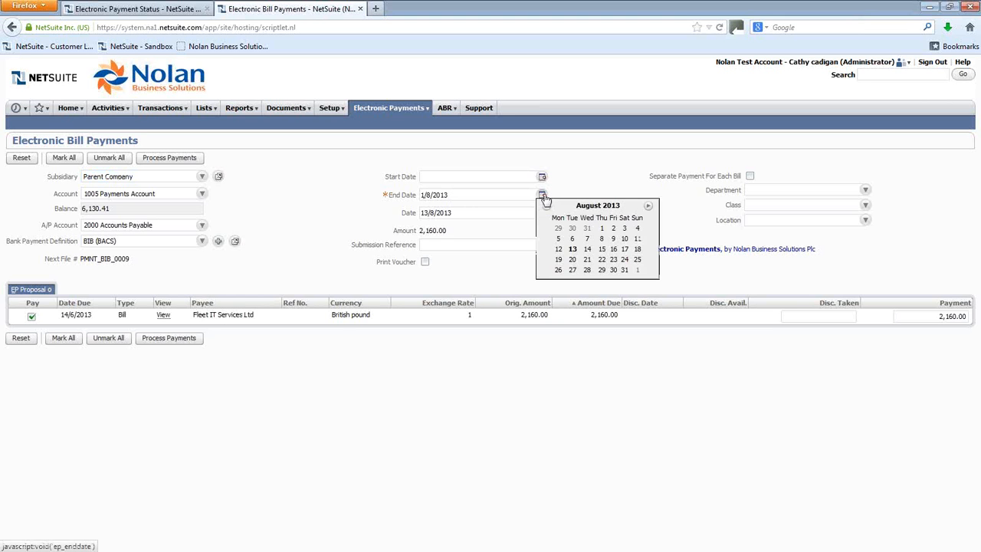
pyautogui.click(573, 250)
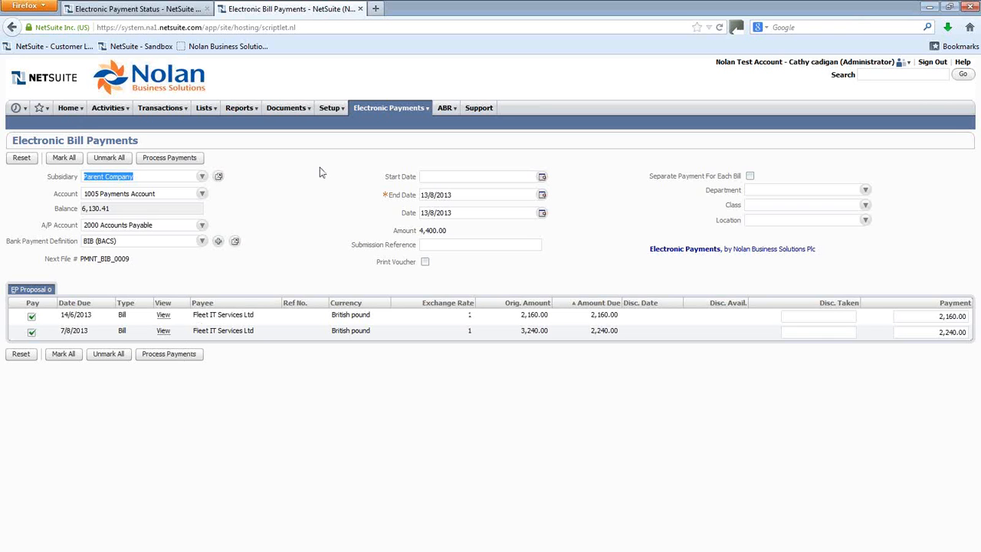
# Step: Open the electronic payments export files list from the status tab
pyautogui.click(135, 8)
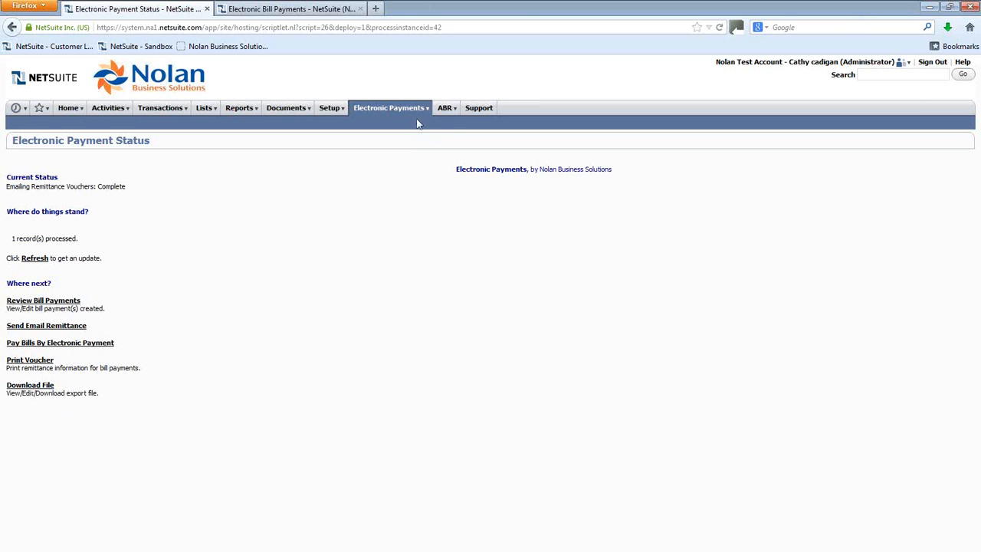
pyautogui.moveTo(417, 113)
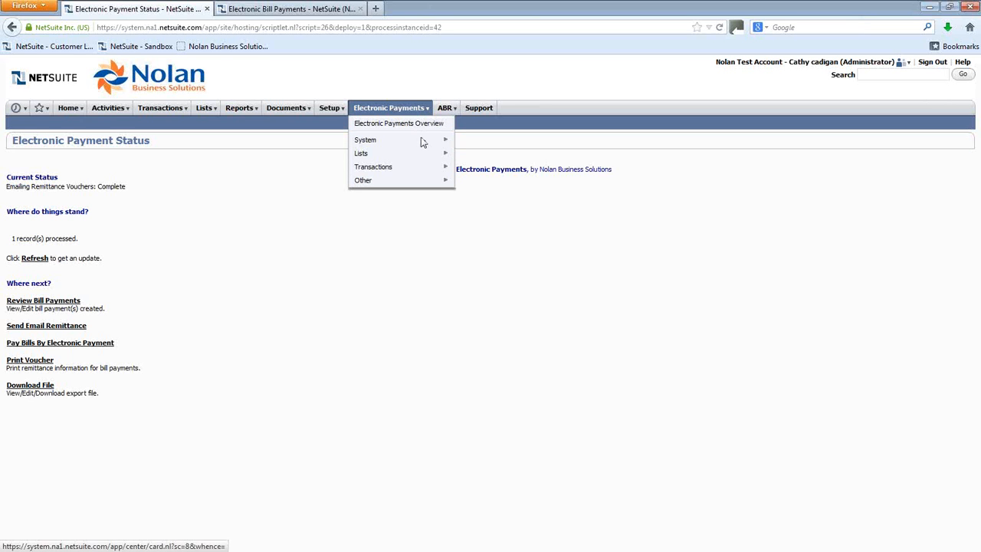
pyautogui.moveTo(425, 157)
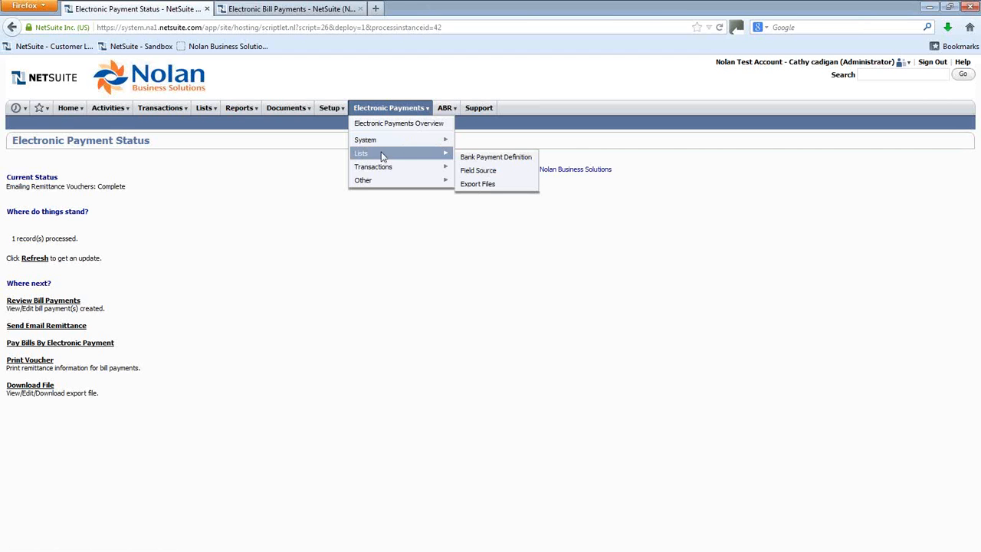
pyautogui.click(477, 188)
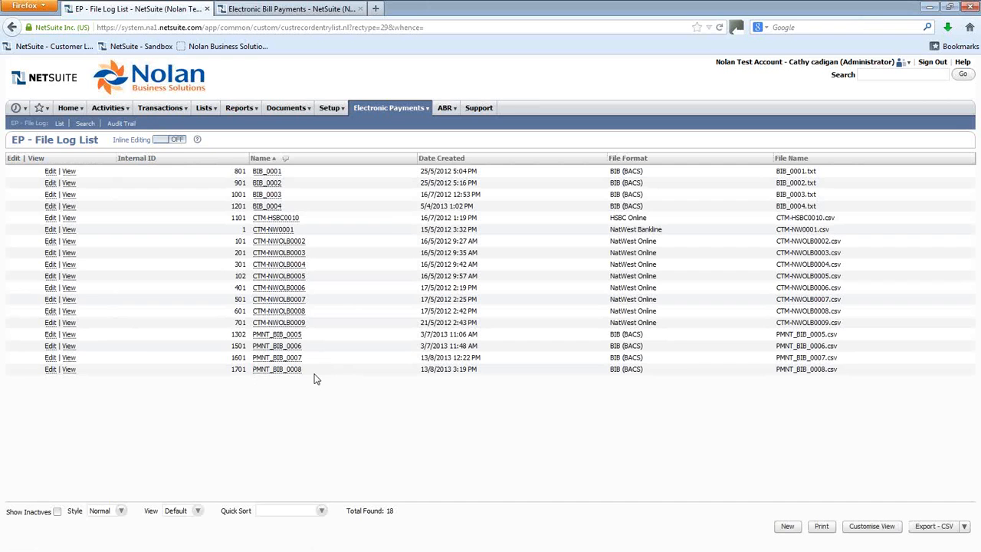
# Step: Open the PMNT_BIB_0008 file log record for editing from the EP file log list
pyautogui.moveTo(417, 371); pyautogui.dragTo(498, 375)
pyautogui.click(462, 379)
pyautogui.click(50, 370)
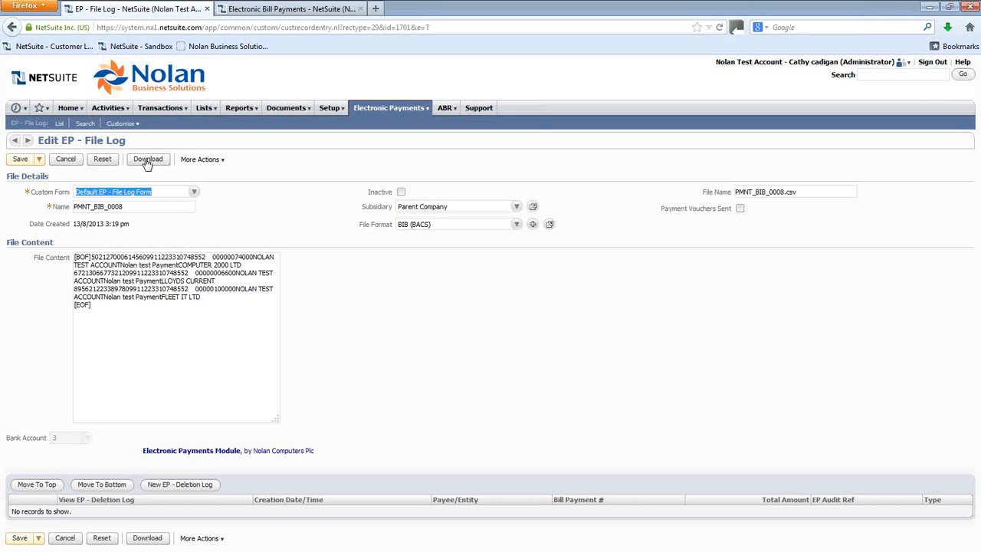
# Step: Download the PMNT_BIB_0008.csv export file, open it in Notepad to view, then minimise Notepad
pyautogui.click(147, 162)
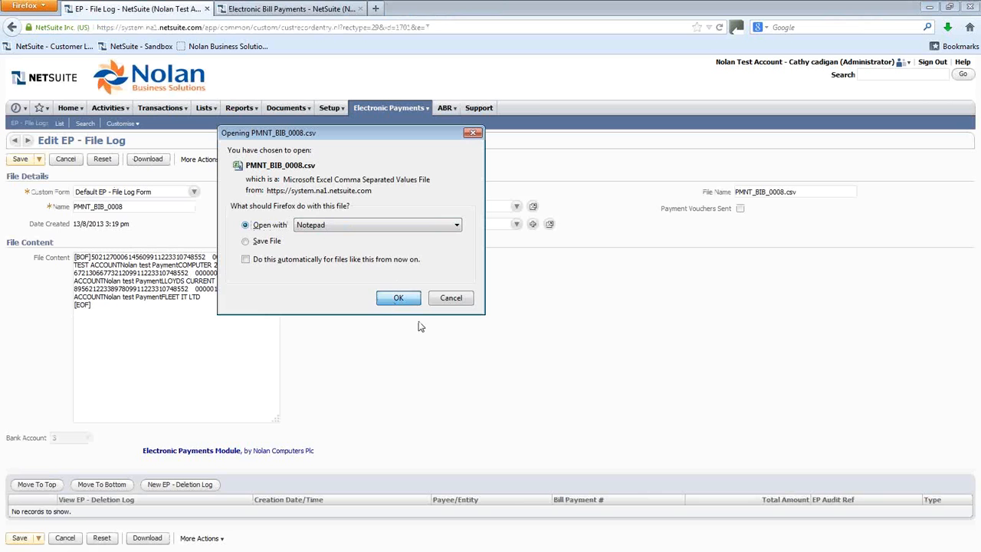
pyautogui.click(397, 299)
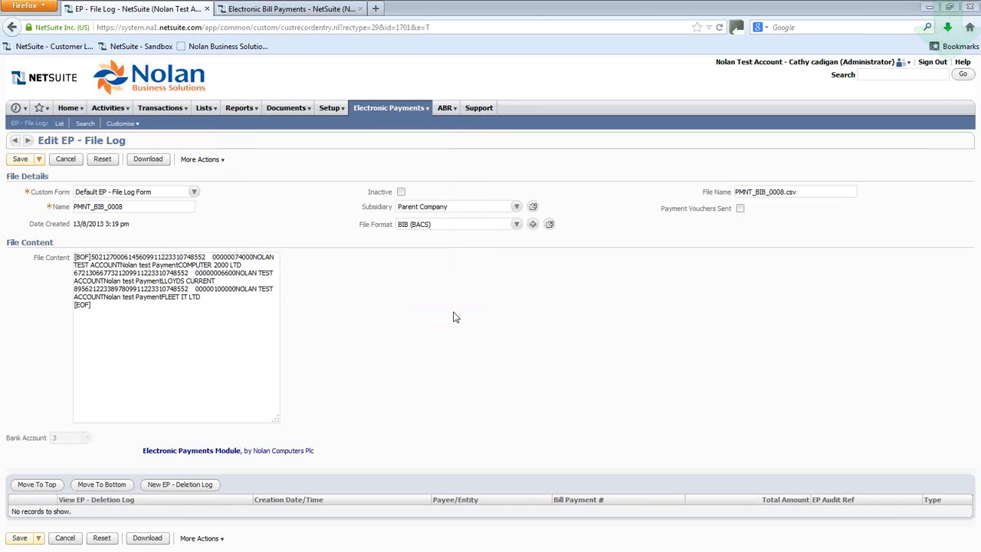
pyautogui.moveTo(980, 107); pyautogui.dragTo(854, 159)
pyautogui.moveTo(707, 89); pyautogui.dragTo(494, 64)
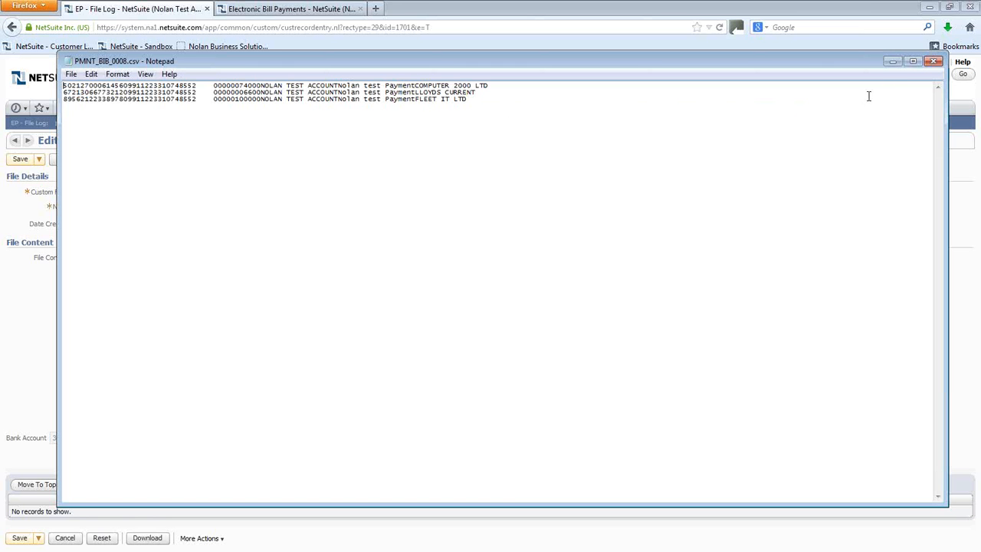
pyautogui.click(891, 64)
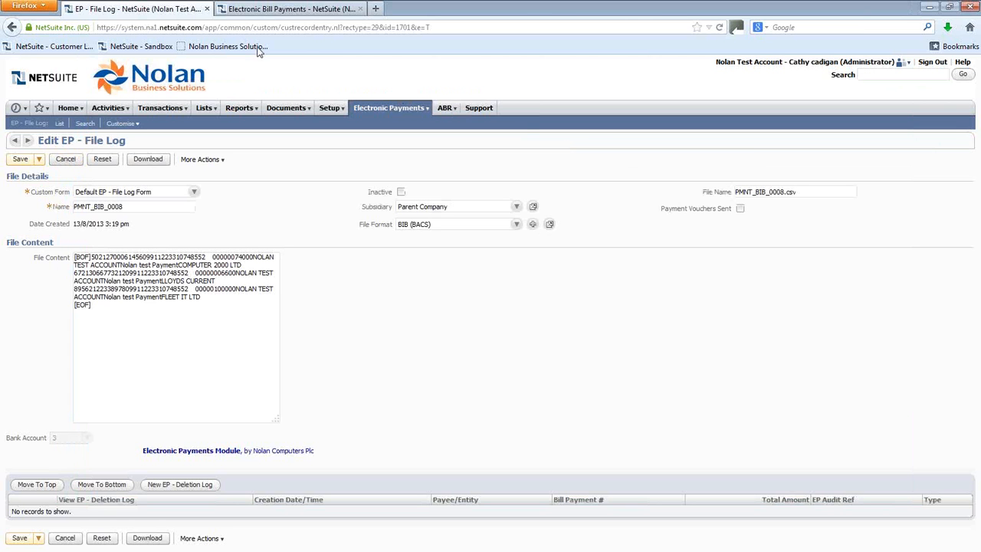
# Step: Close the file log tab and search for vendor Stationery Supplies with 'ven:stat', opening its record for editing
pyautogui.click(207, 9)
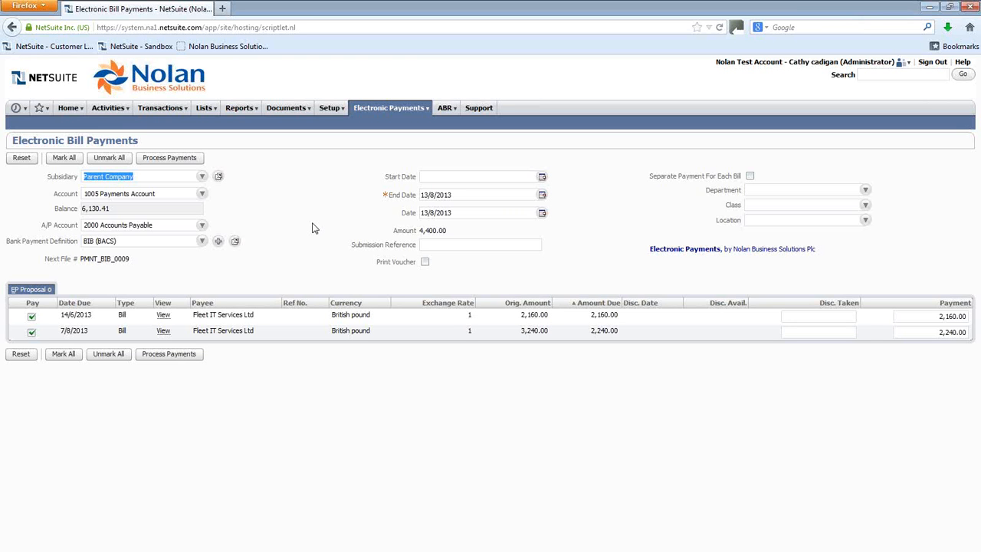
pyautogui.click(867, 74)
pyautogui.write('verd')
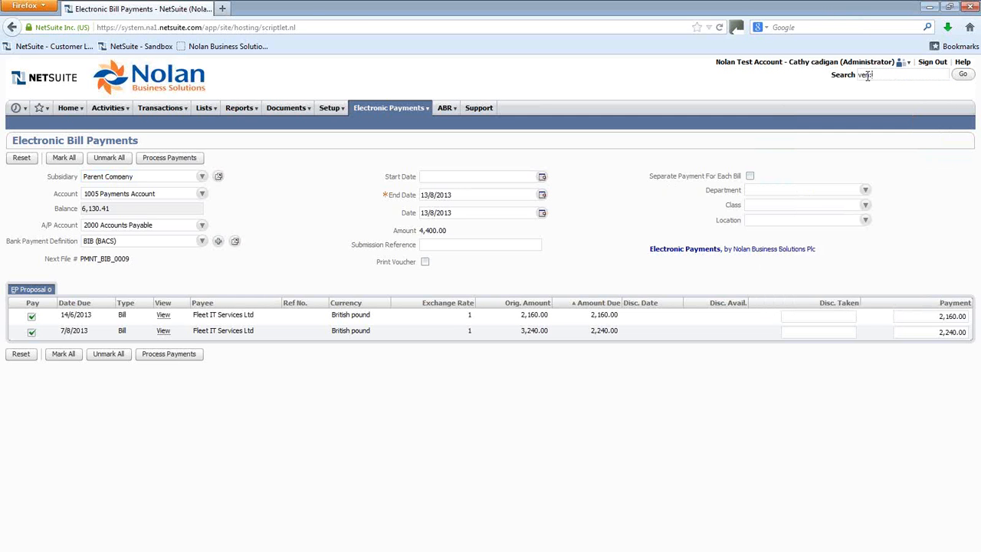
pyautogui.write('stat')
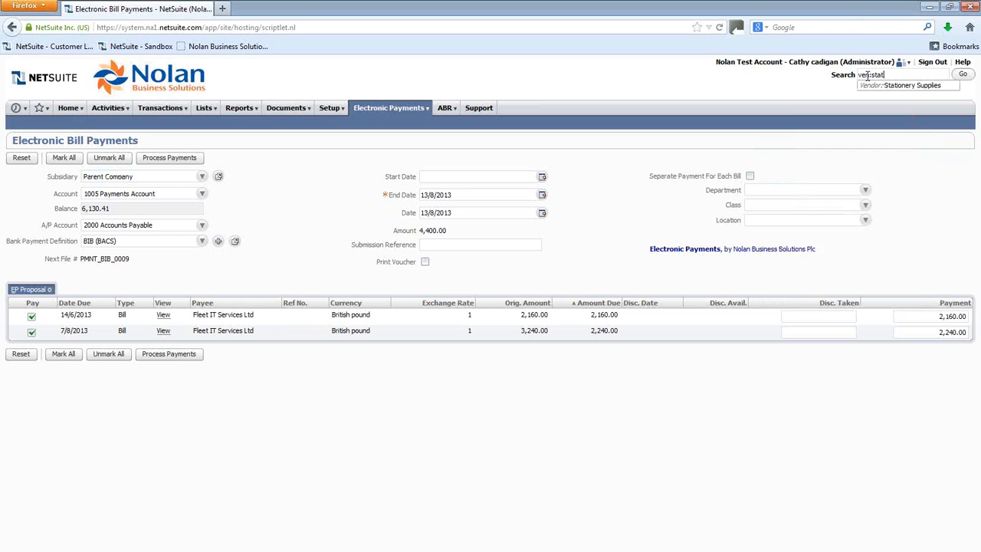
pyautogui.moveTo(883, 87)
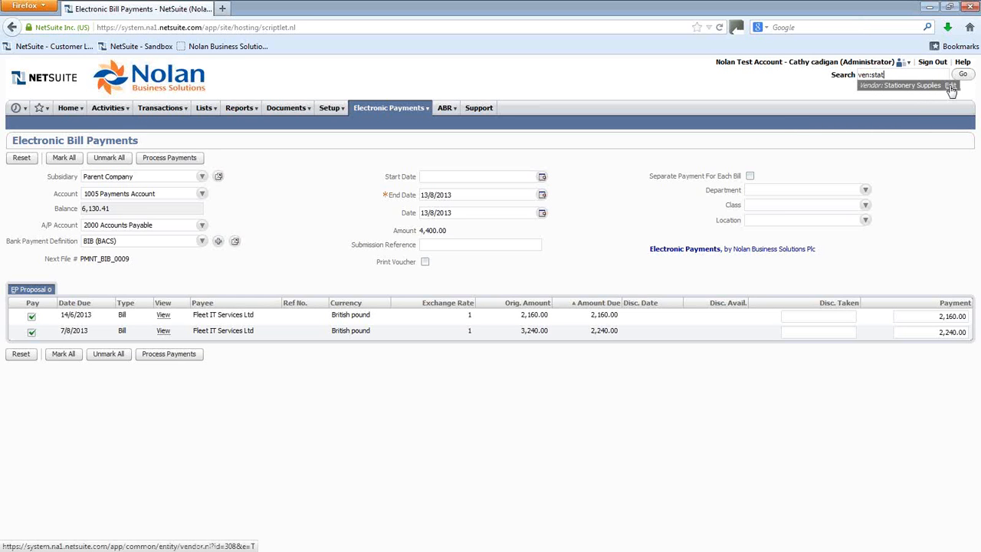
pyautogui.click(950, 87)
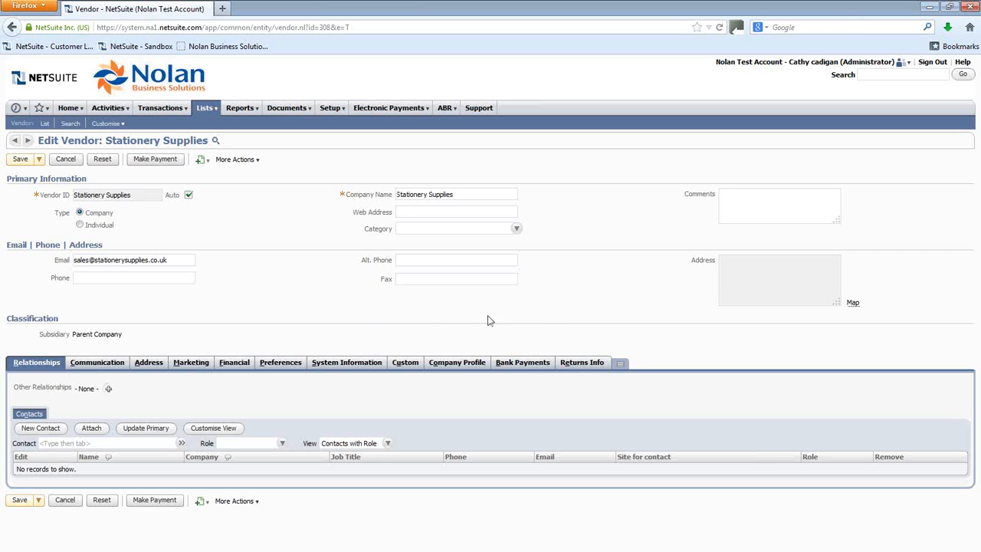
# Step: On the vendor's bank payments details, enable Pay By Electronic Payment, set Bank Payment Definition to BIB (BACS), and save
pyautogui.click(535, 366)
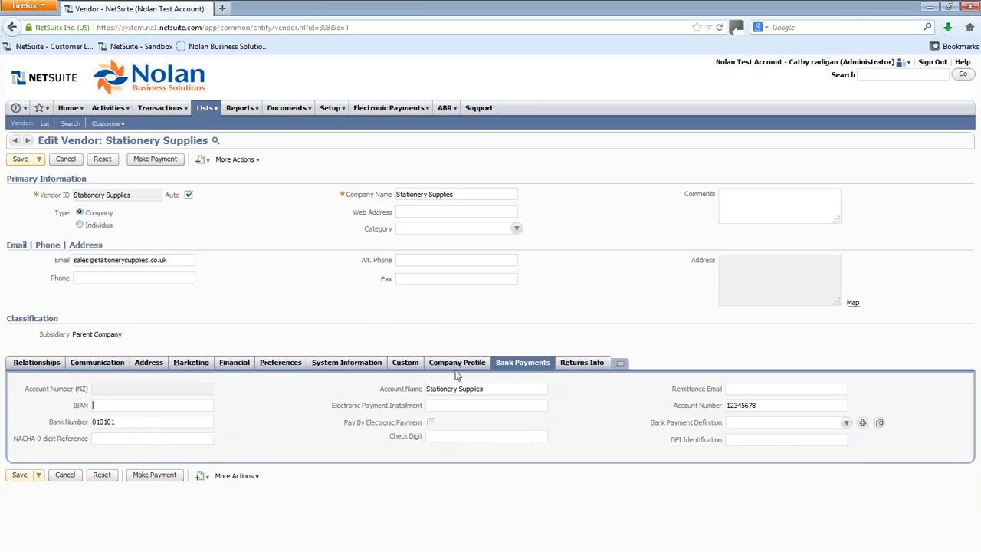
pyautogui.doubleClick(121, 421)
pyautogui.click(121, 422)
pyautogui.moveTo(770, 407); pyautogui.dragTo(726, 410)
pyautogui.click(758, 406)
pyautogui.click(432, 423)
pyautogui.click(847, 424)
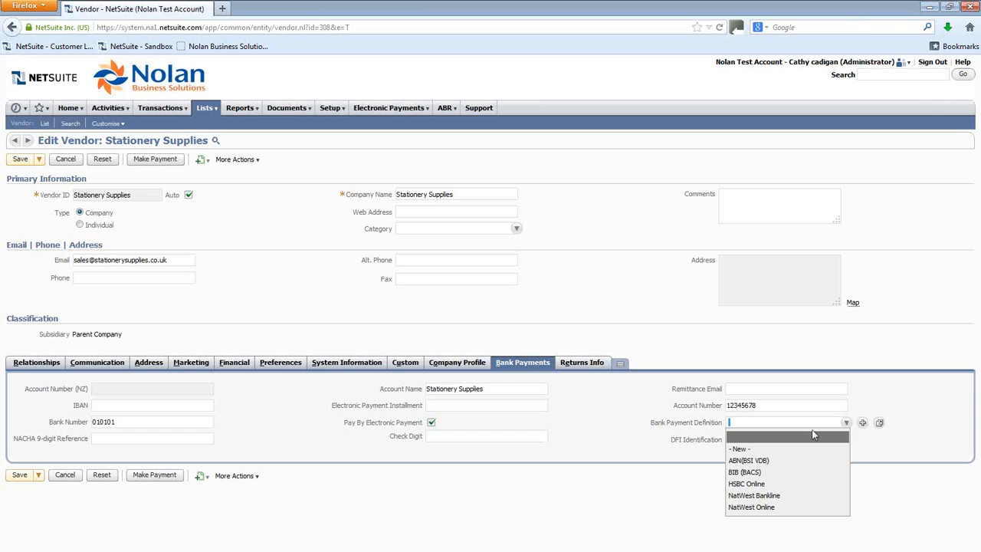
pyautogui.click(770, 474)
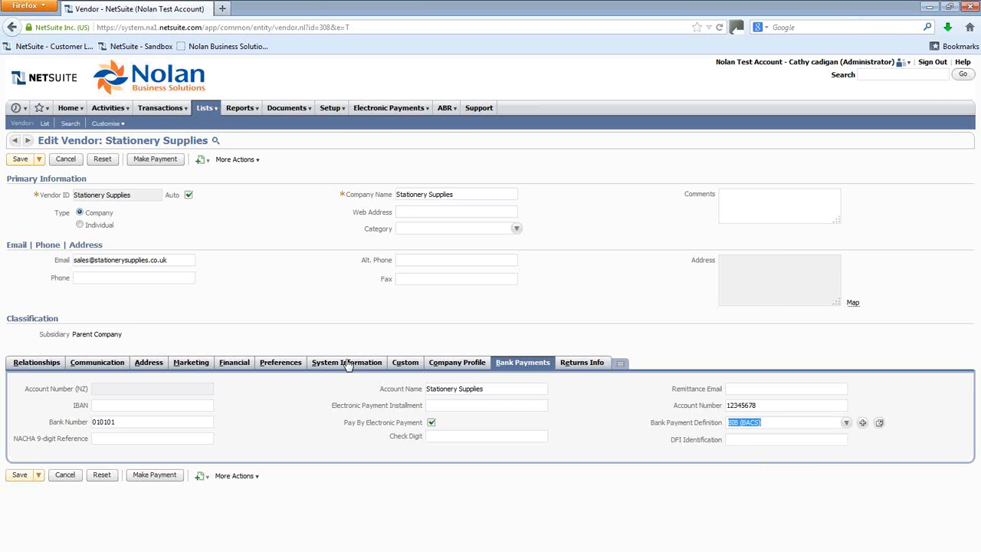
pyautogui.click(20, 475)
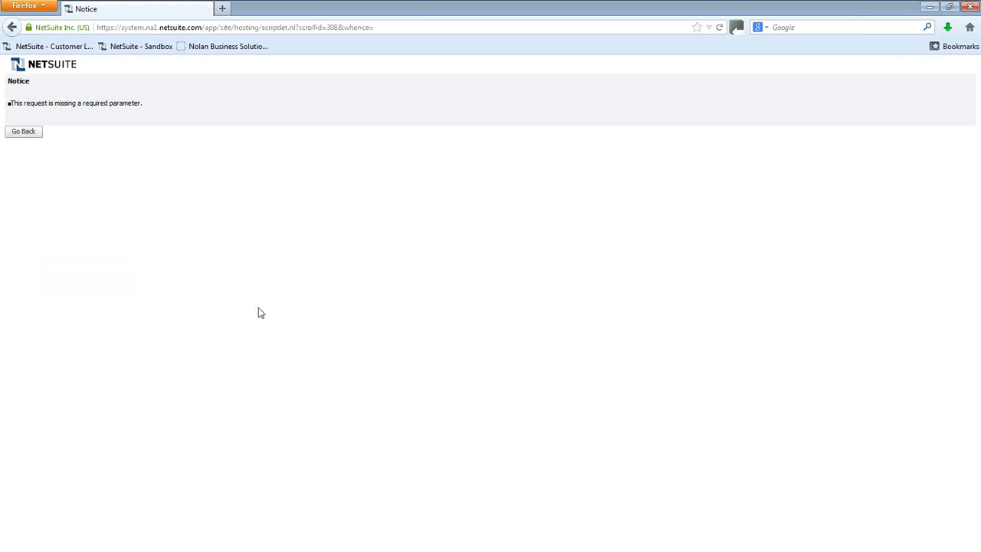
pyautogui.click(23, 134)
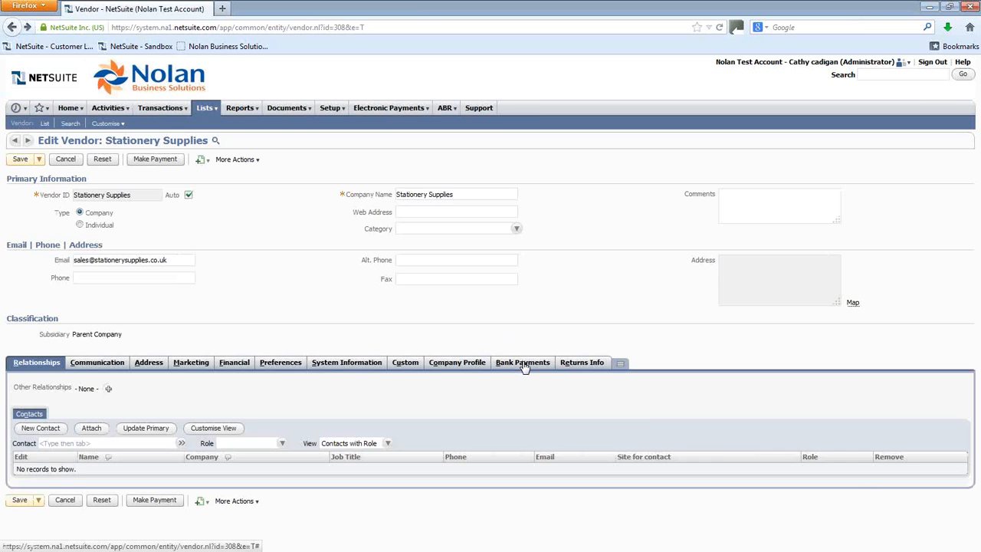
# Step: Leave the form for the vendor list and reopen Stationery Supplies to check its bank payment settings
pyautogui.click(523, 364)
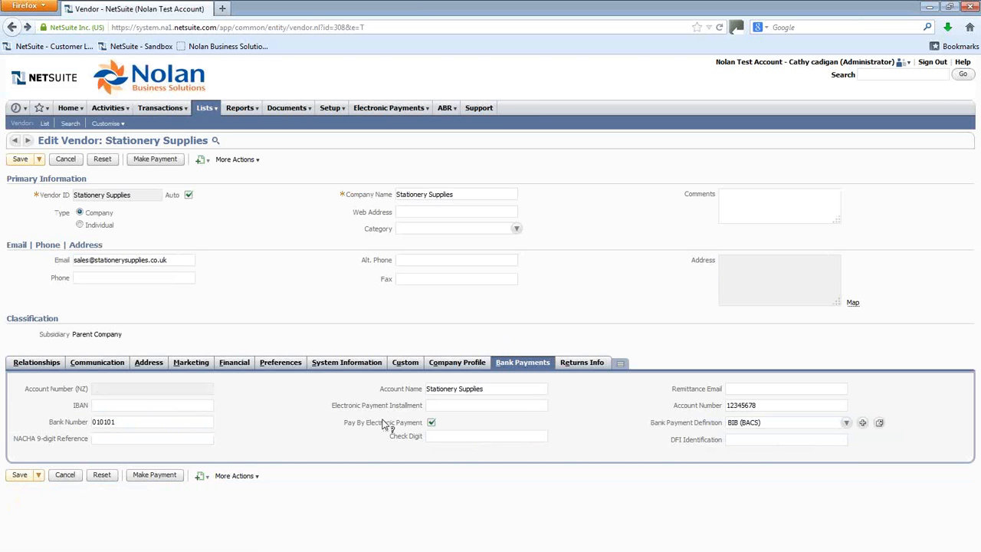
pyautogui.click(44, 124)
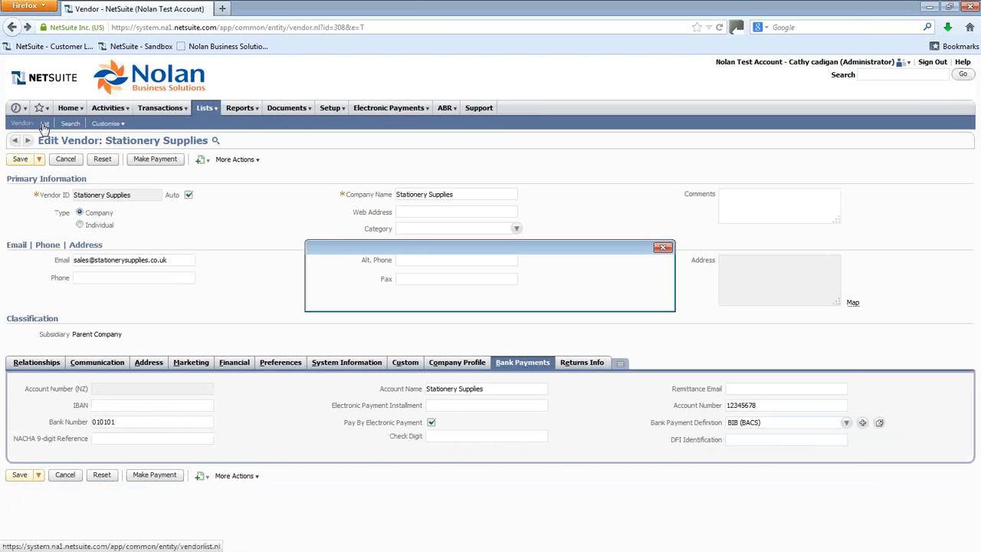
pyautogui.click(457, 296)
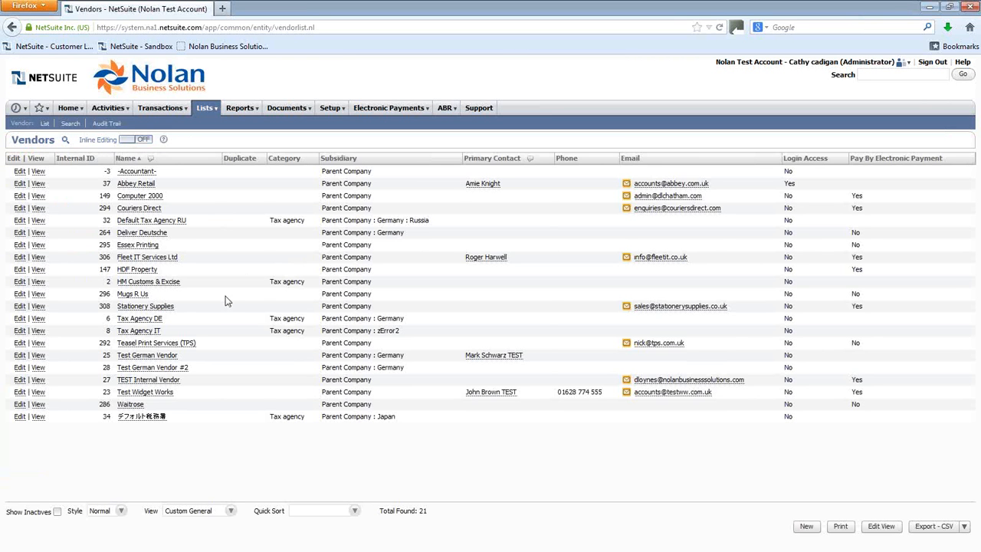
pyautogui.click(31, 306)
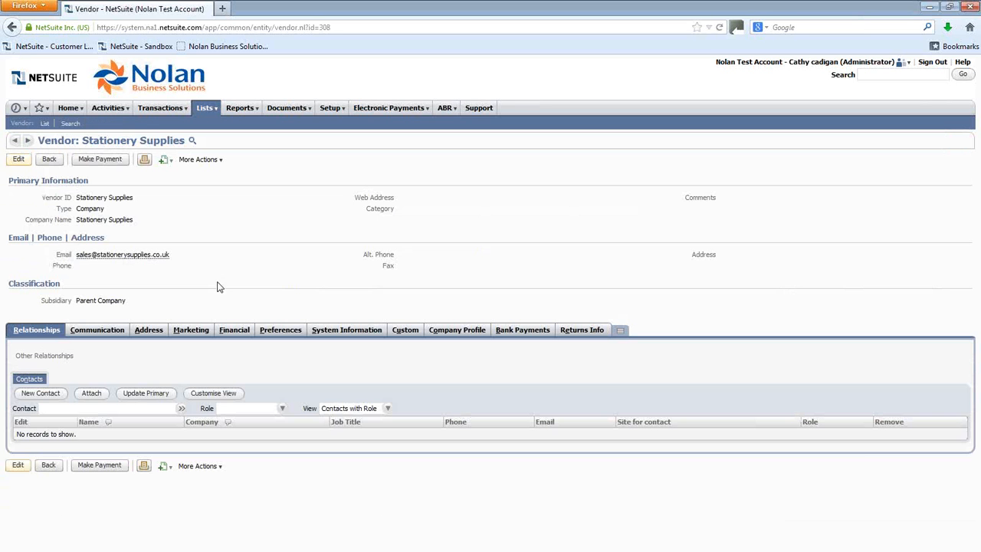
pyautogui.click(512, 332)
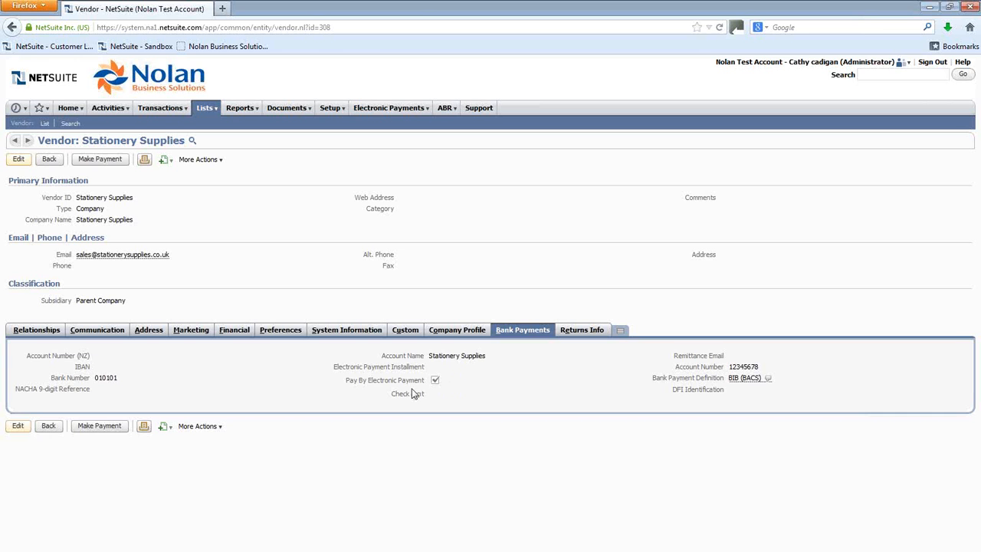
# Step: Open the vendor's 3/7/2013 bill from its financial transactions in a new tab and examine its Pay By EP and File Format fields
pyautogui.click(235, 331)
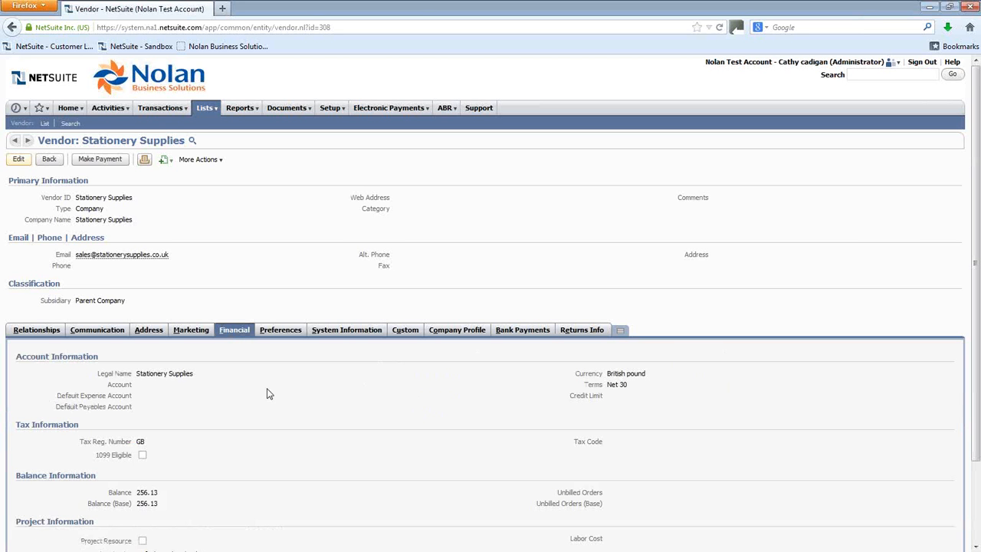
pyautogui.scroll(-3, 292, 389)
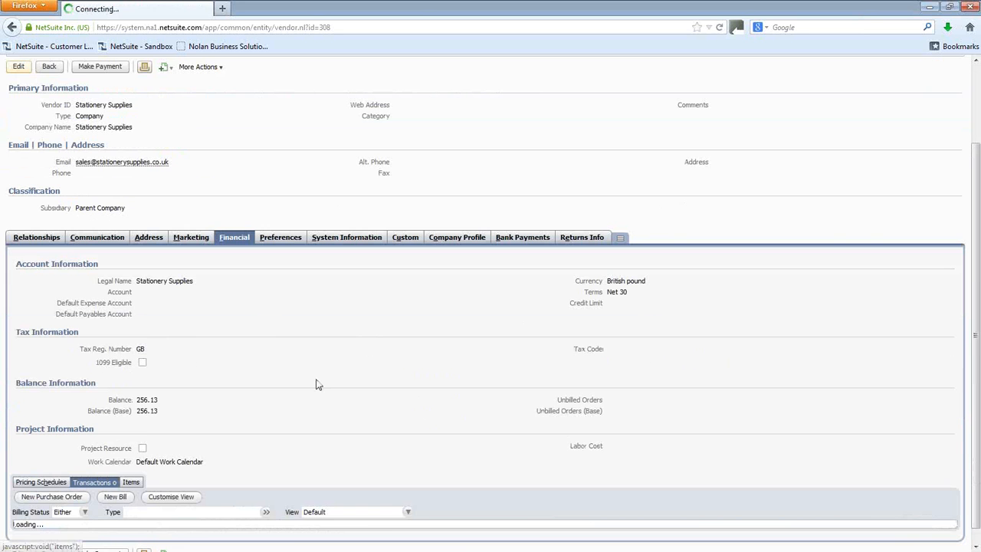
pyautogui.scroll(-1, 317, 383)
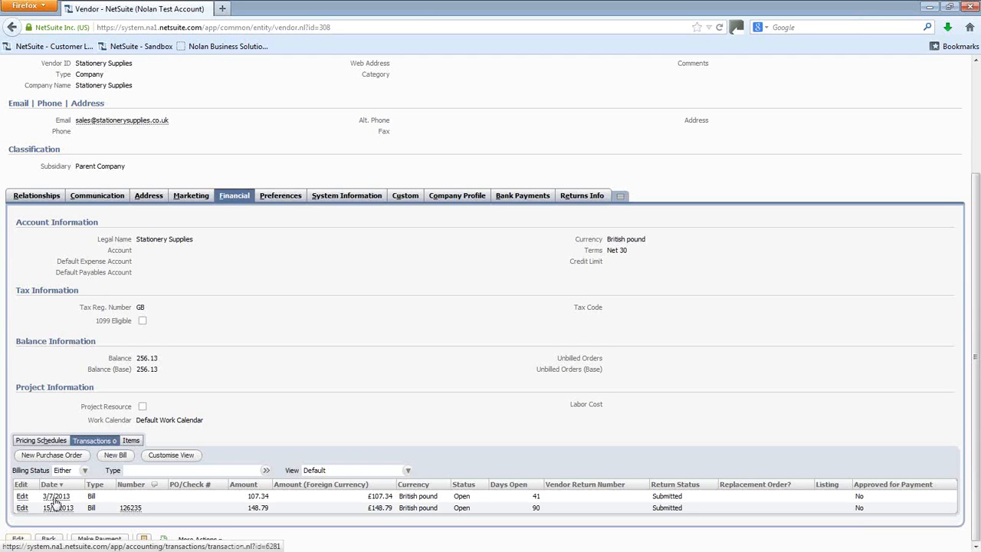
pyautogui.rightClick(57, 496)
pyautogui.click(111, 399)
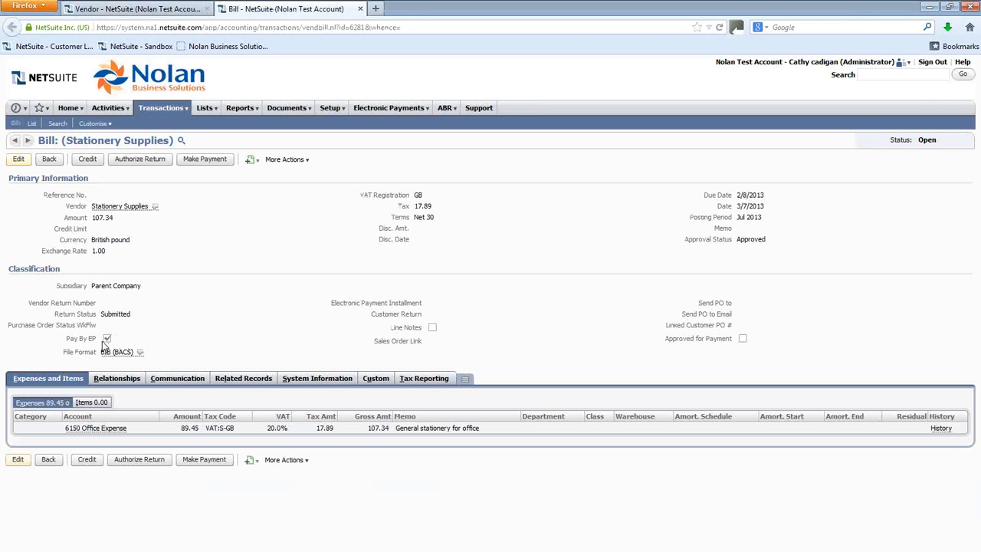
pyautogui.moveTo(100, 351); pyautogui.dragTo(157, 359)
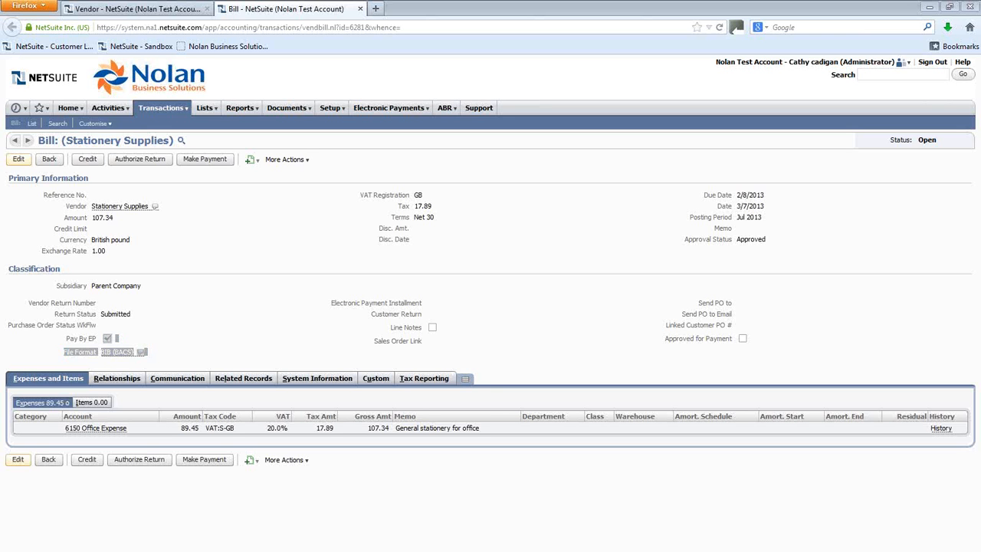
pyautogui.click(949, 7)
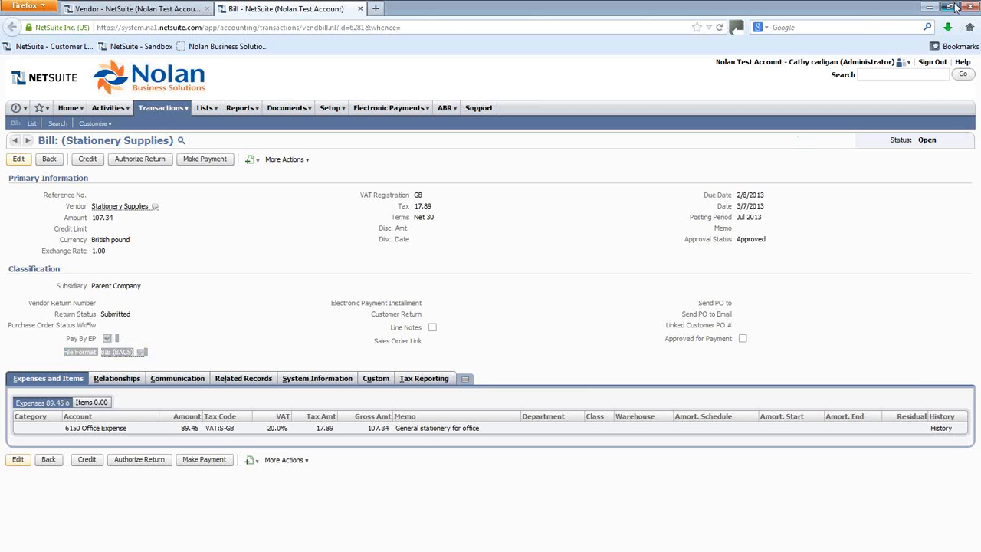
pyautogui.click(949, 7)
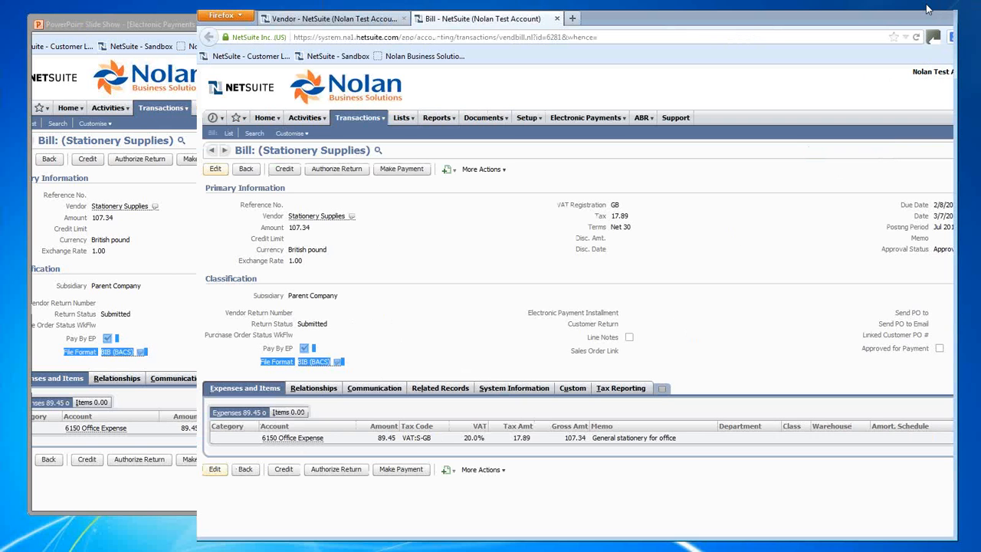